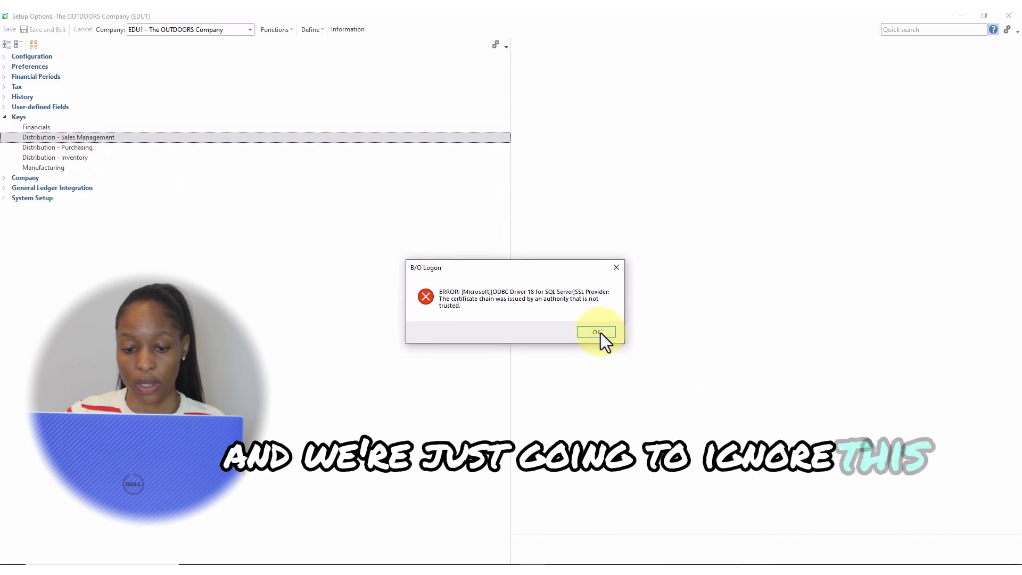
- Dismiss the logon error and set the next sales order number to 1000 in the Distribution - Sales Management keys
click(598, 333)
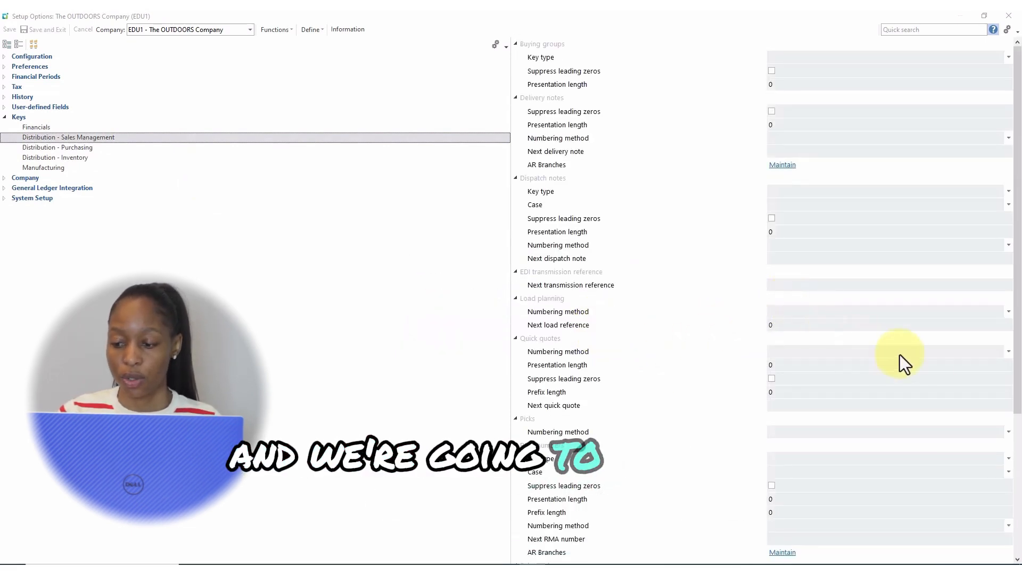
scroll(900, 355, down, 5)
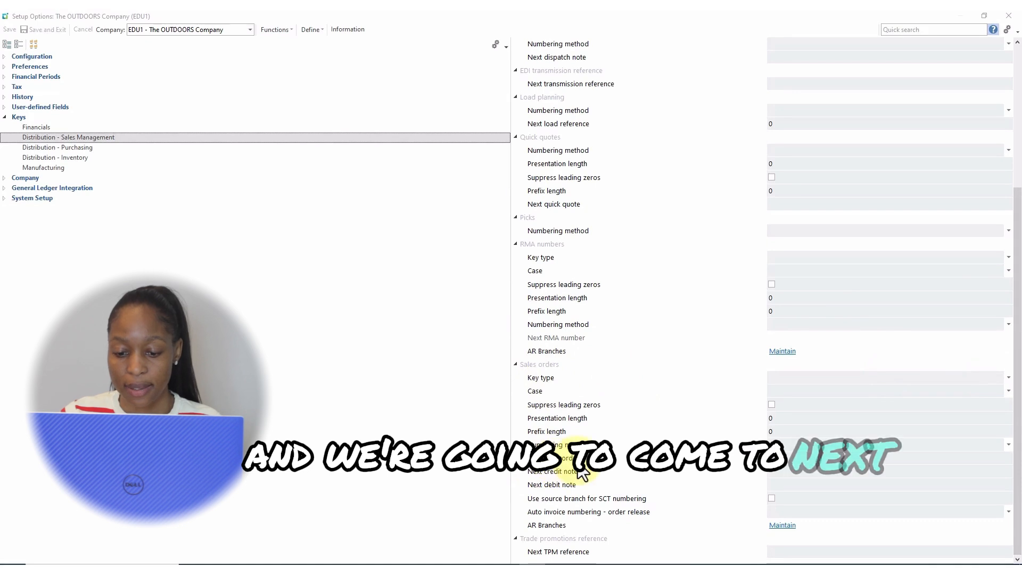
click(777, 459)
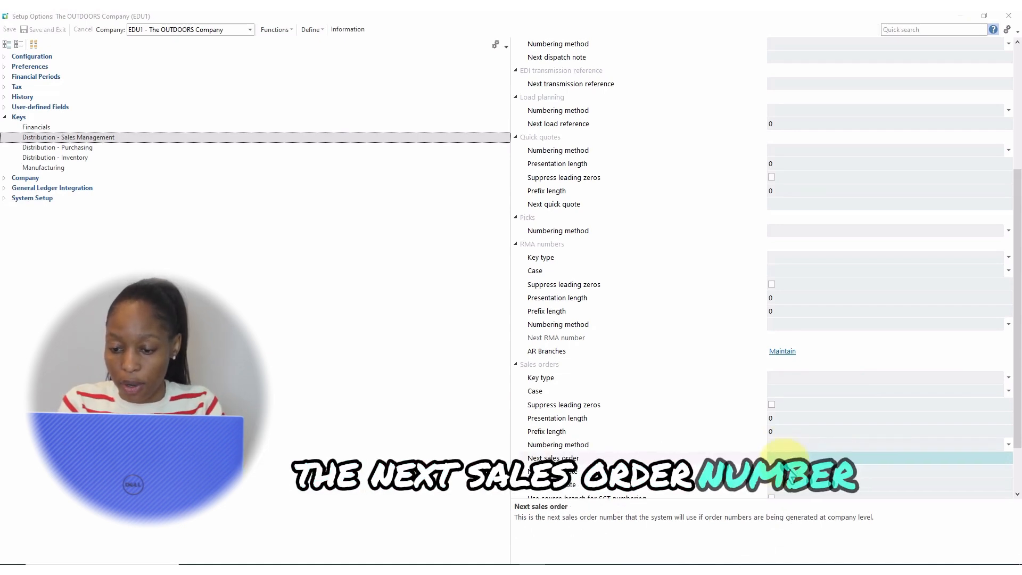
text(000)
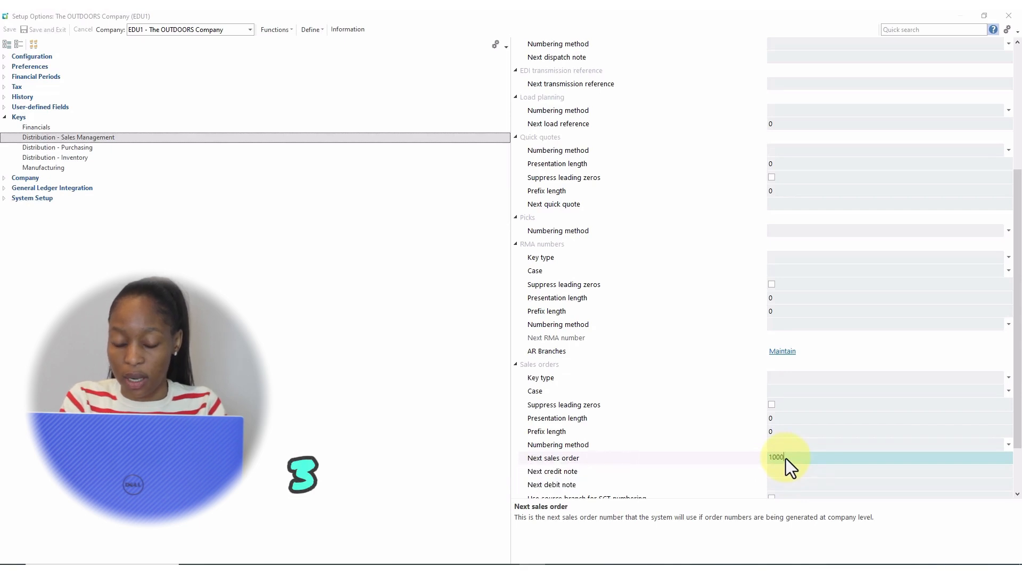
key(Tab)
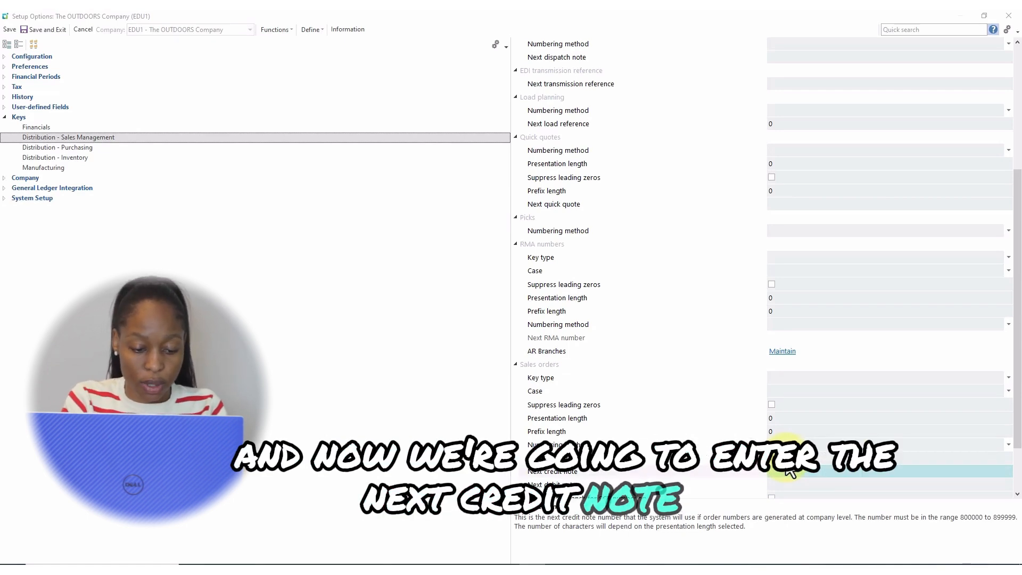
- Set the next credit note to 800200 and the next debit note to 900100, saving and exiting the setup options
text(8002)
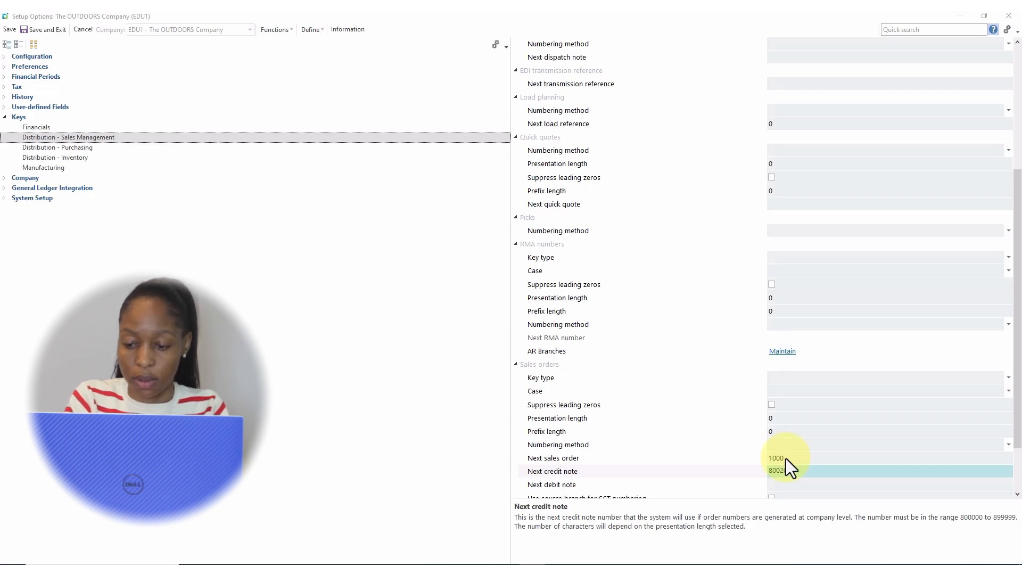
key(Tab)
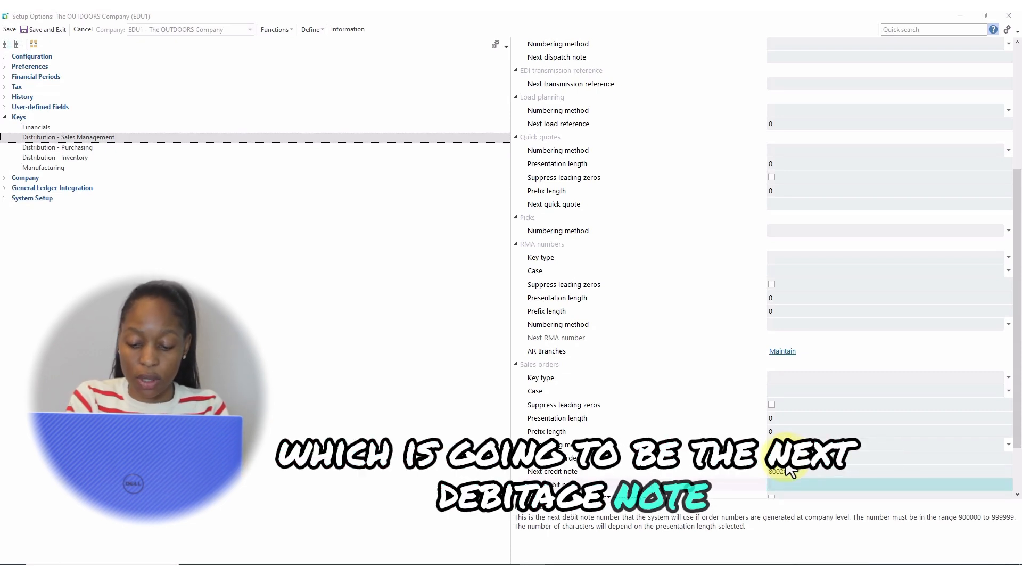
text(900100)
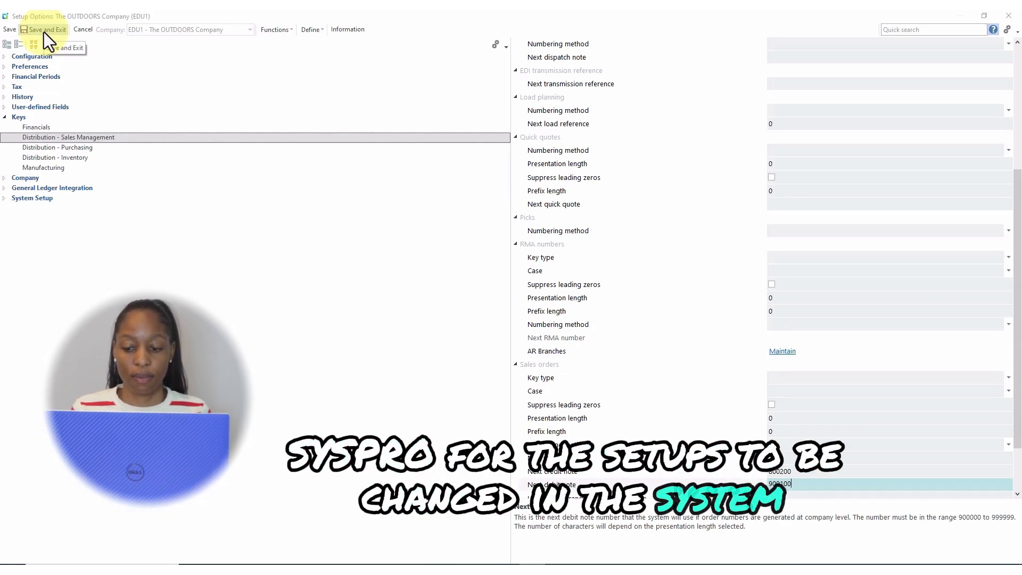
click(298, 267)
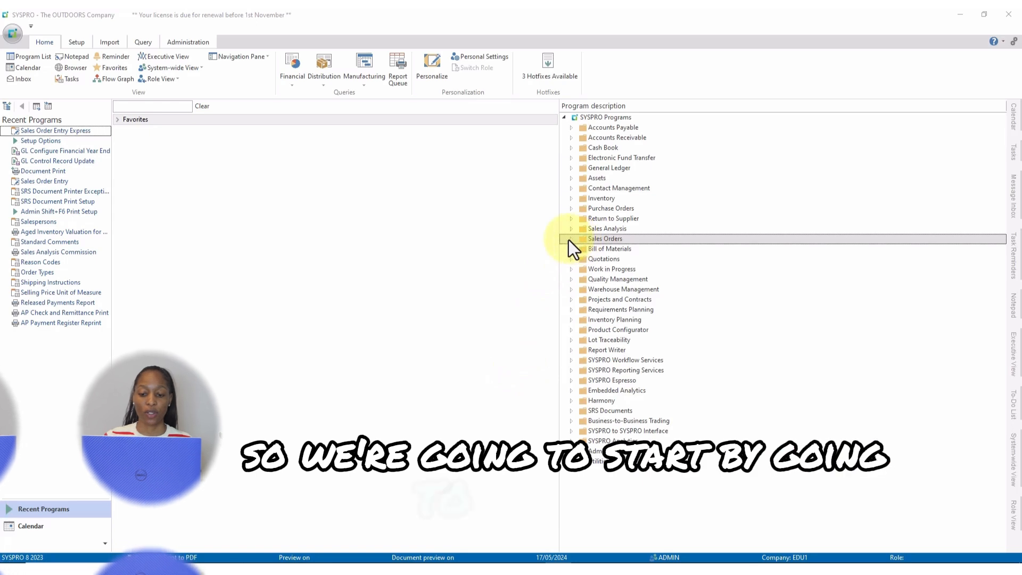
- Open Sales Order Entry Express from the Sales Order Processing programs and maximize its window
click(571, 238)
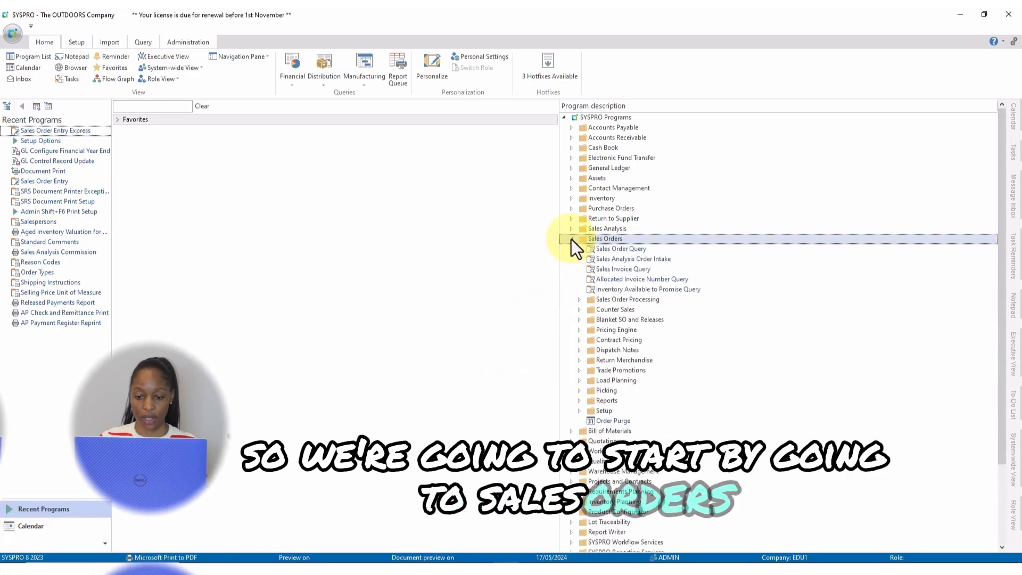
click(577, 299)
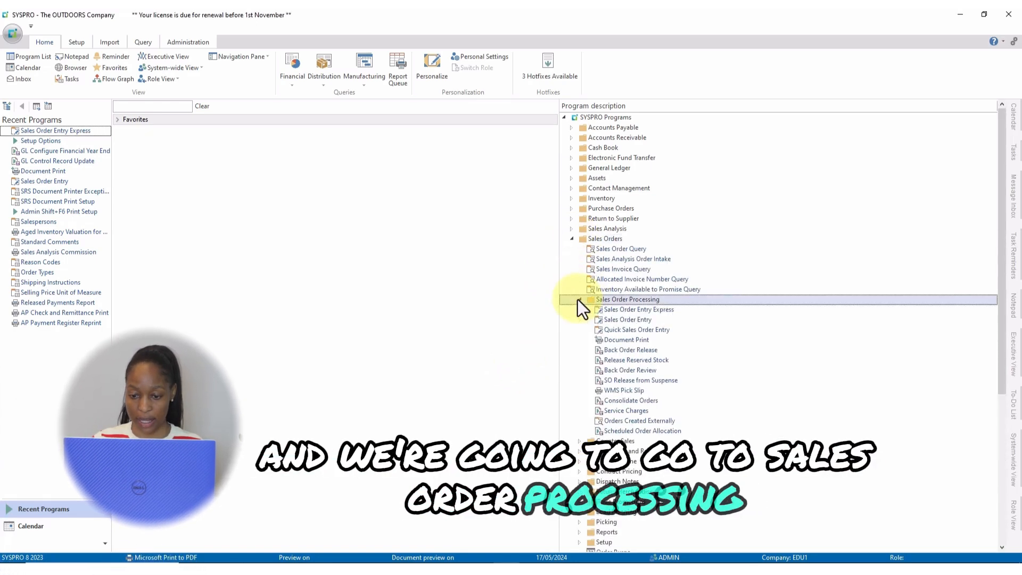
click(621, 311)
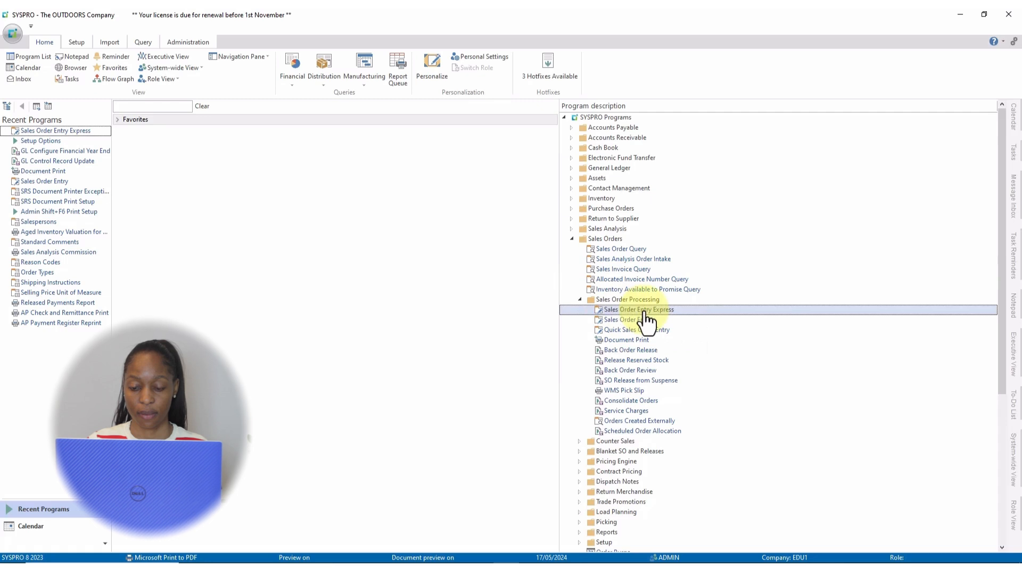
double_click(645, 311)
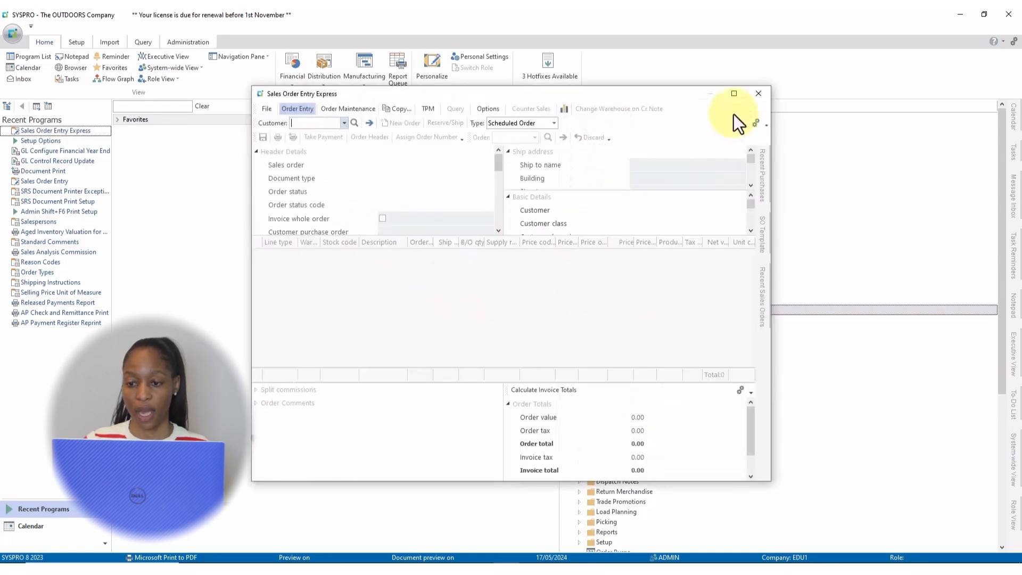
click(733, 94)
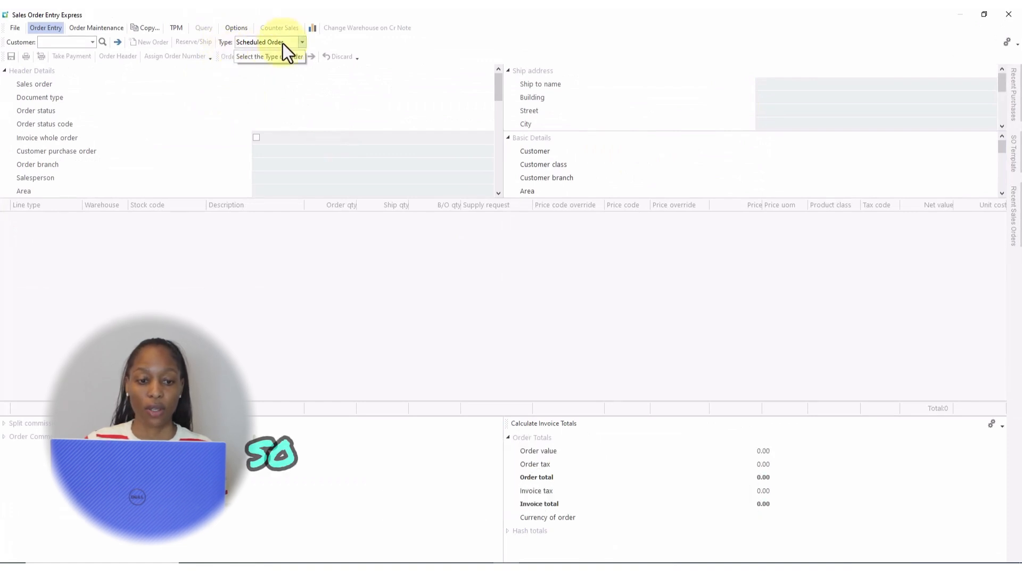
- Set the order type to Order and enter the customer's code to start the new sales order
click(302, 43)
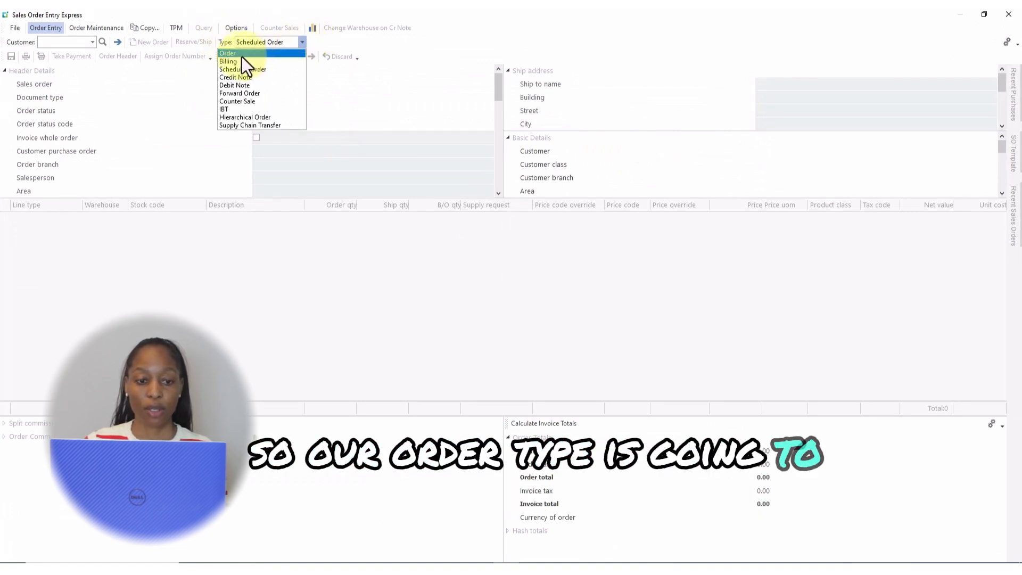
click(242, 55)
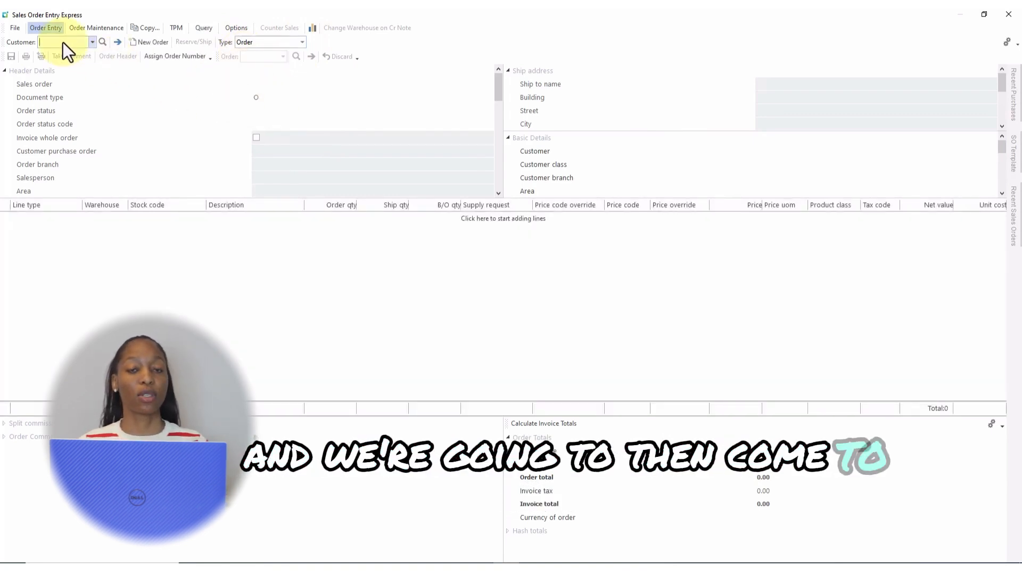
text(2)
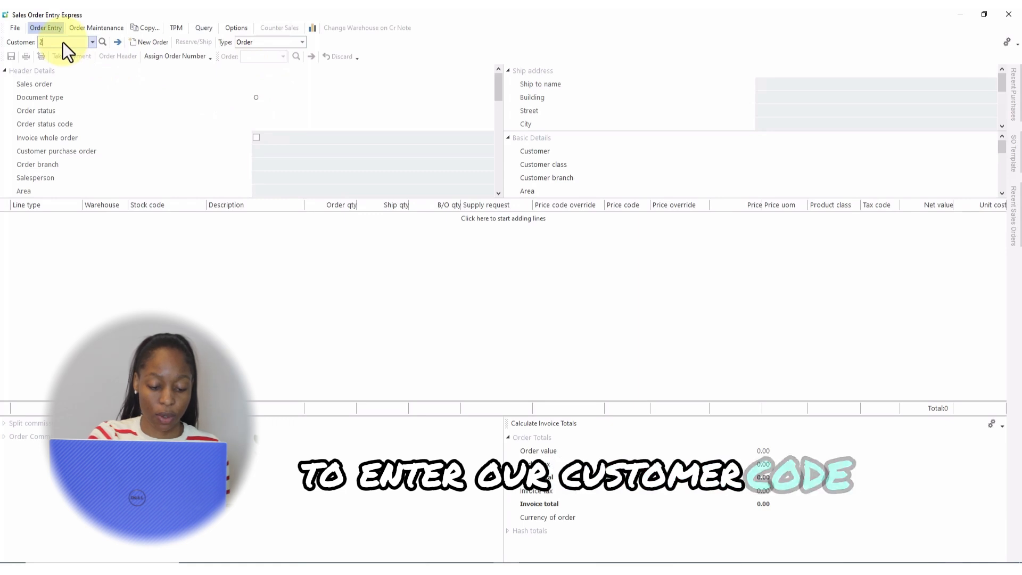
key(Tab)
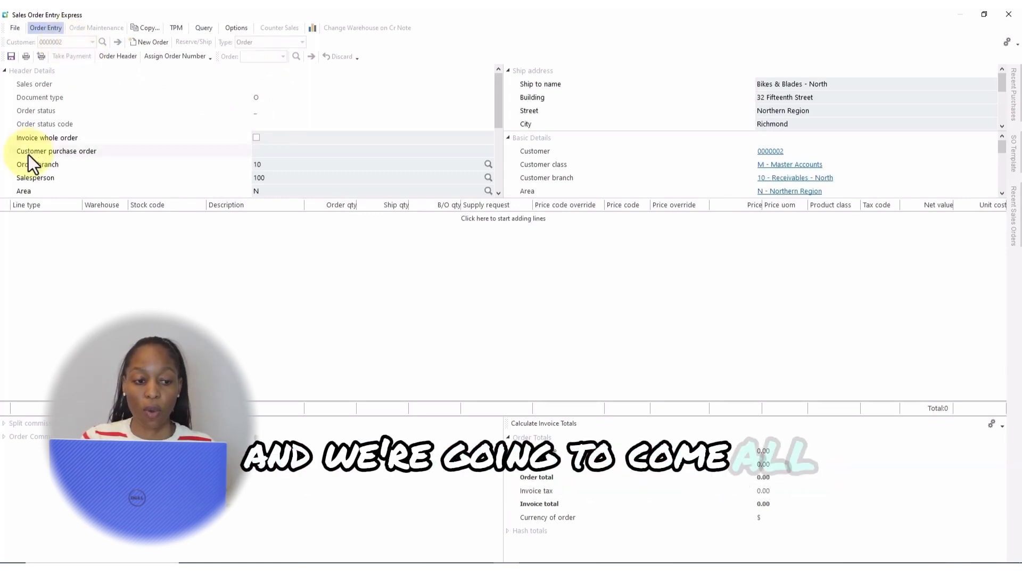
- Enter the customer purchase order number in the order's header details
click(256, 152)
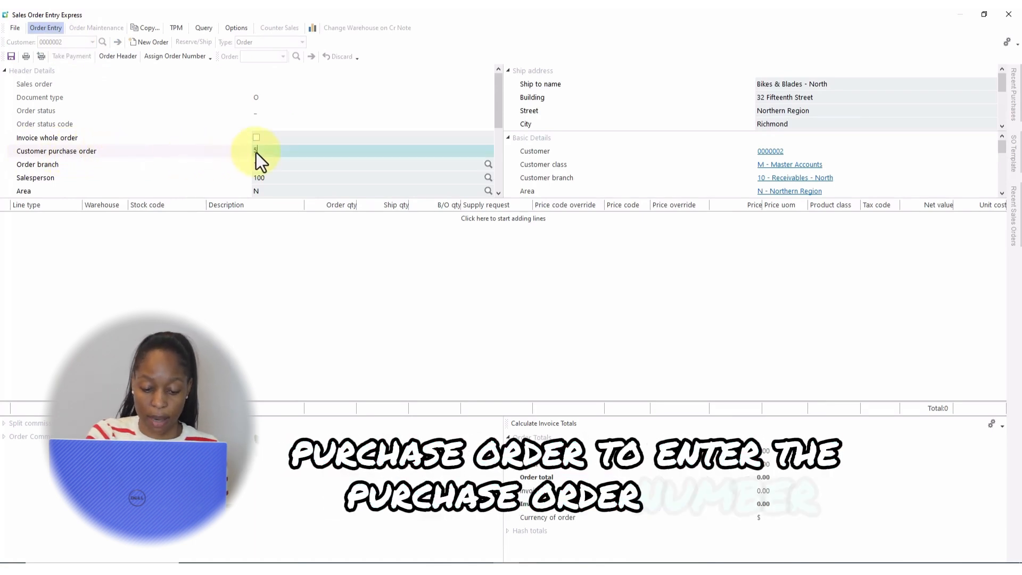
text(554)
key(Tab)
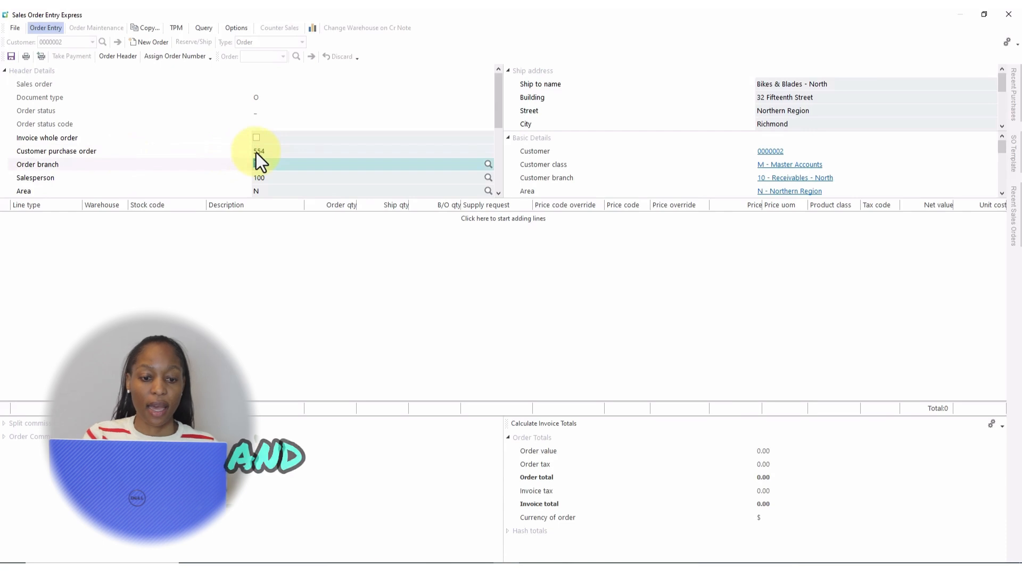
- Add a stocked order line for stock code A100 from warehouse E with an order quantity of 2
click(20, 215)
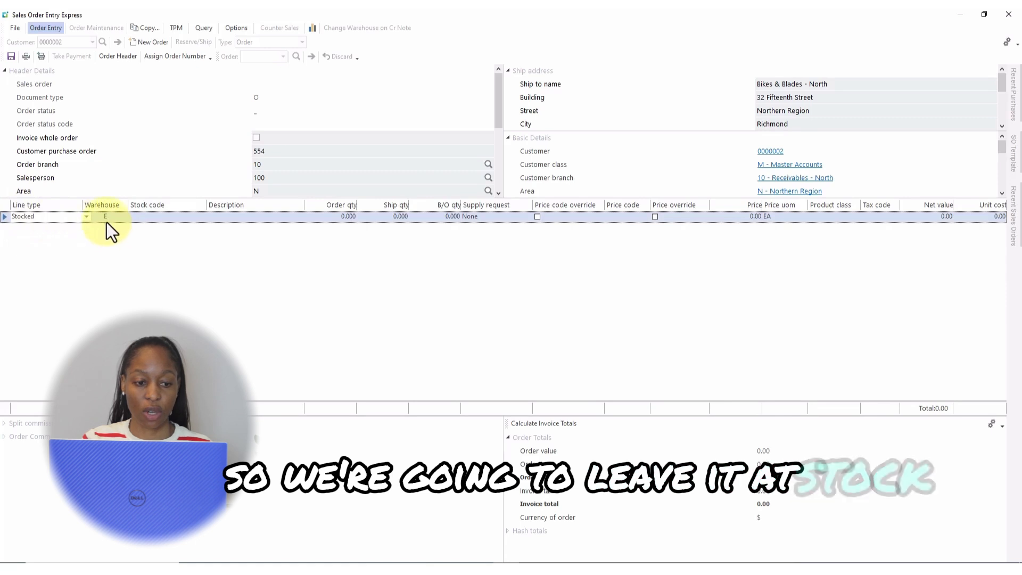
click(148, 216)
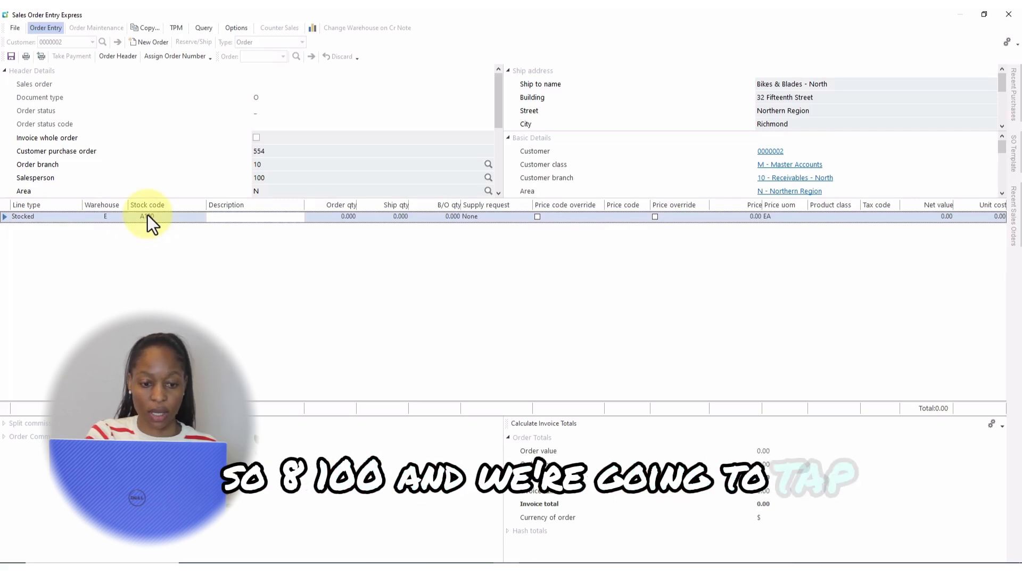
key(Tab)
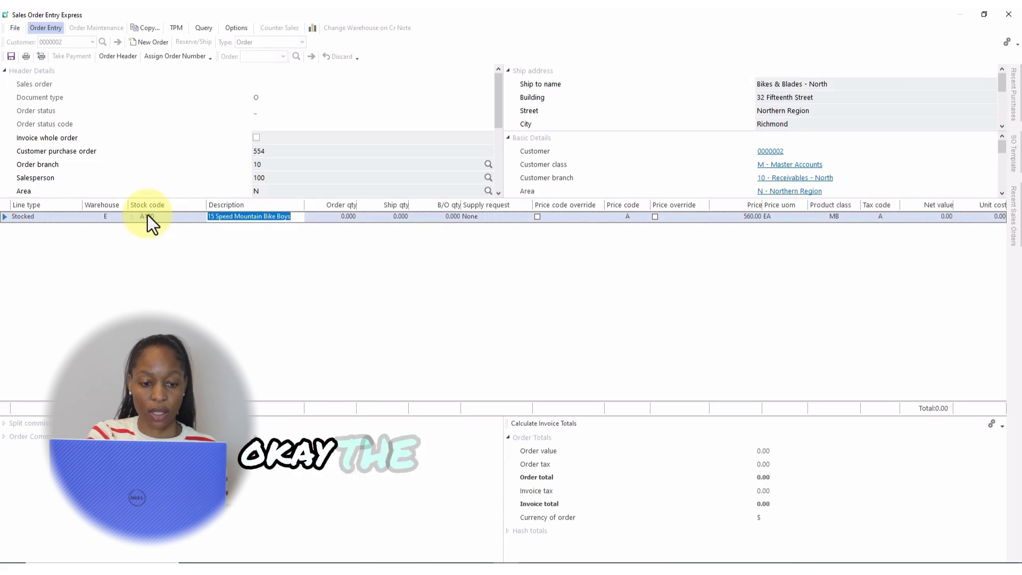
key(Tab)
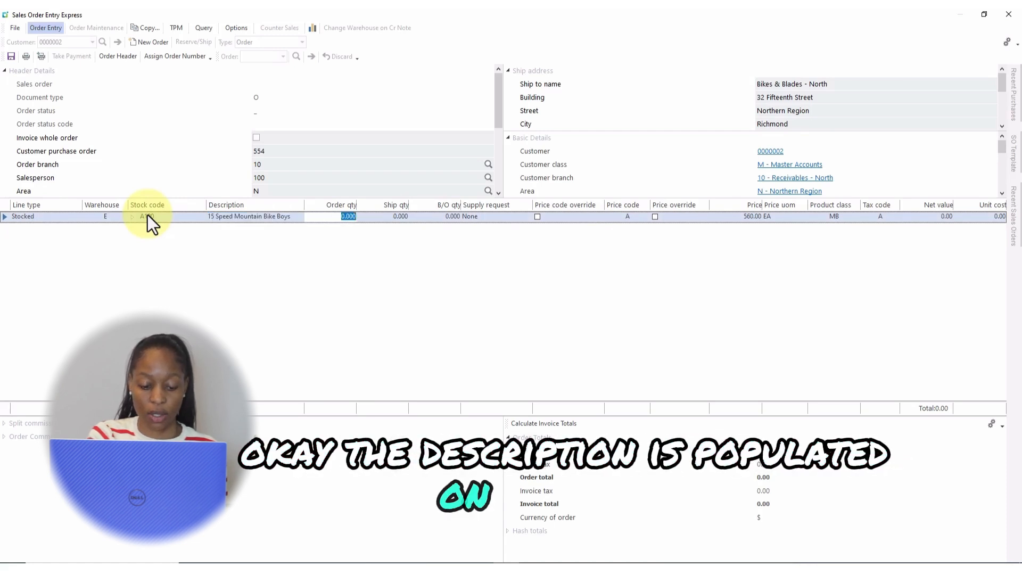
text(2)
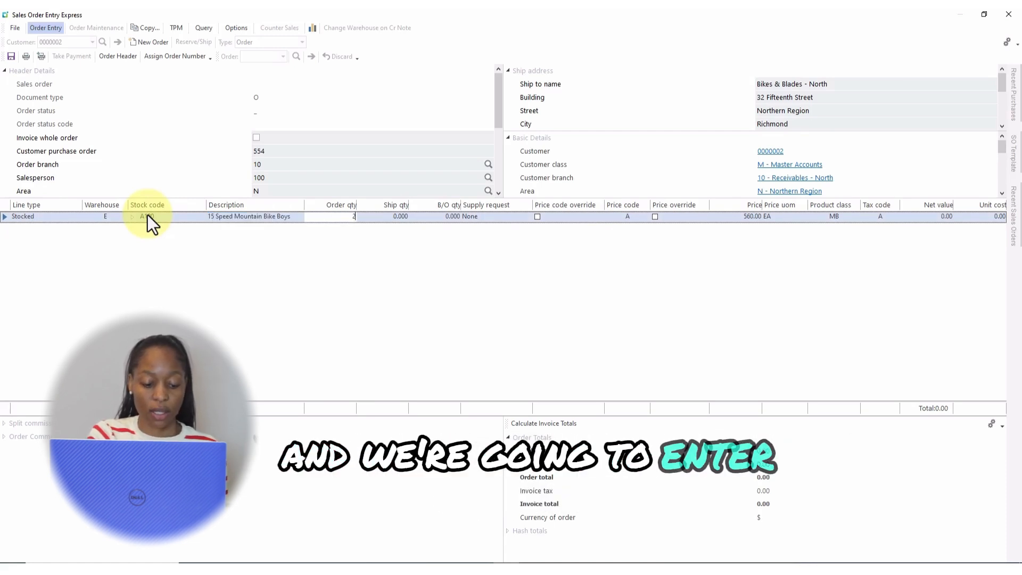
key(Tab)
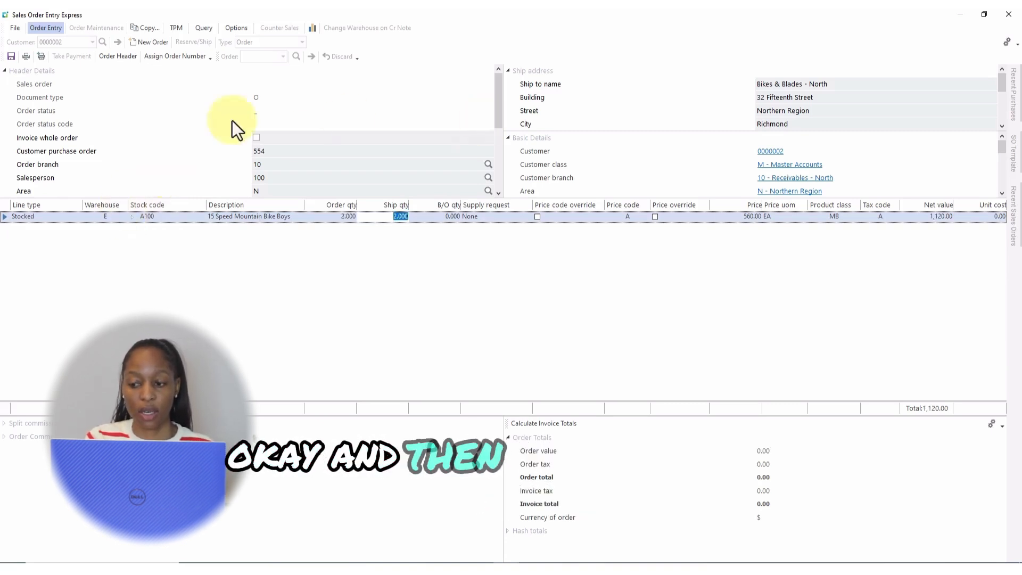
- Save the order, confirming the picking options with Release for picking, and close the order entry program
click(11, 57)
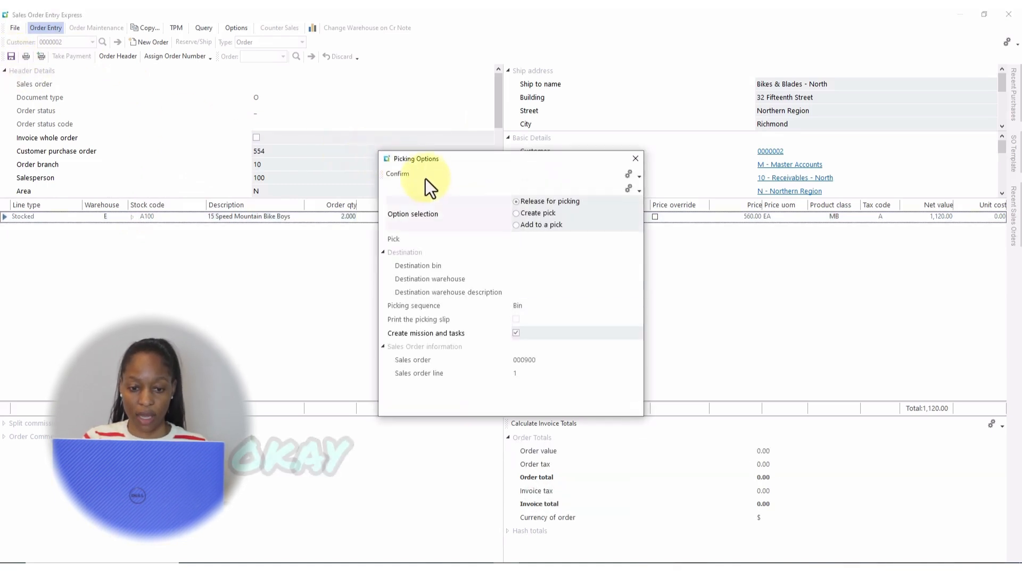
click(397, 174)
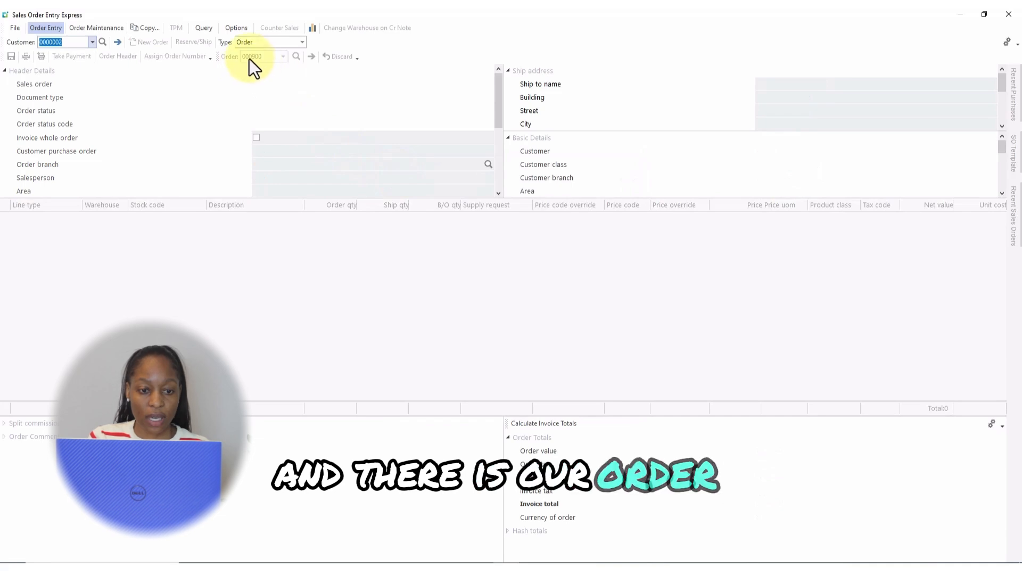
click(1009, 14)
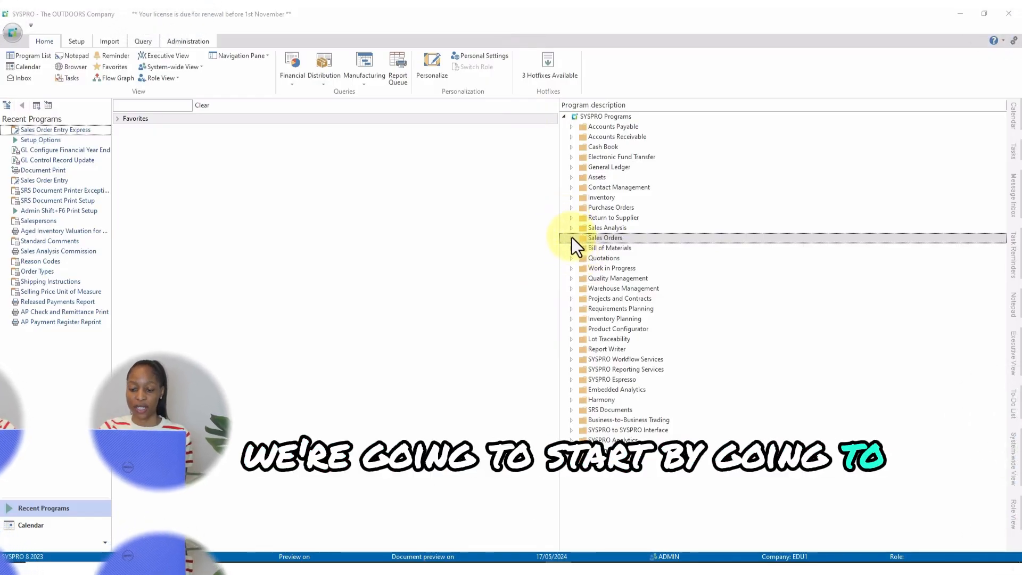
- Reopen Sales Order Entry Express in a maximized window and choose Order as the type for another sales order
click(571, 238)
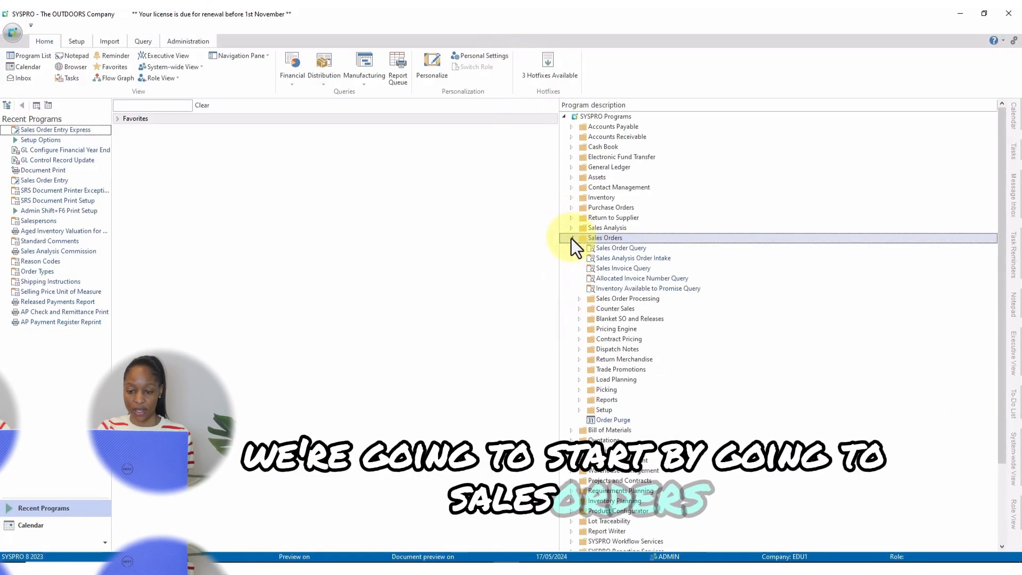
click(577, 298)
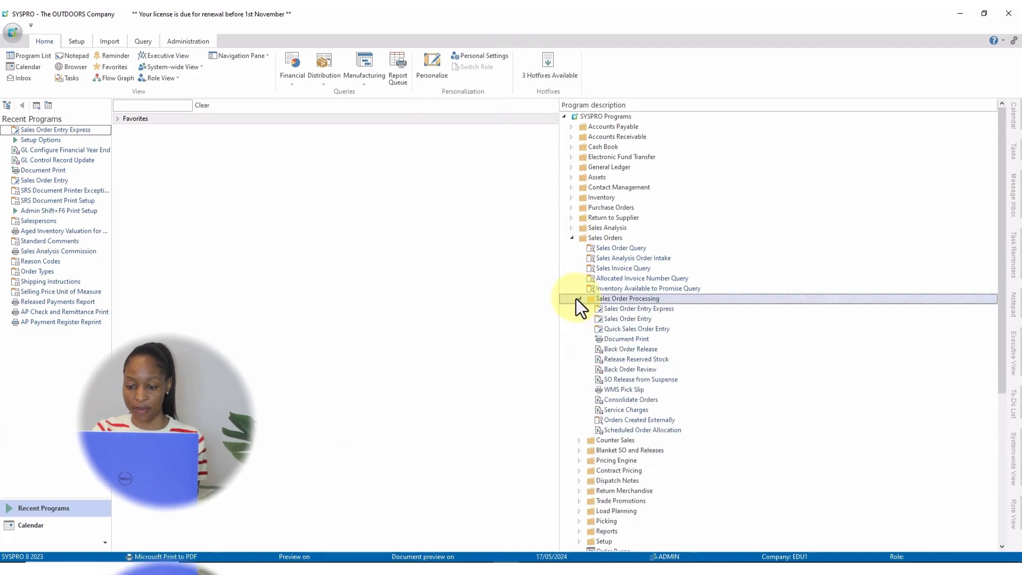
double_click(629, 310)
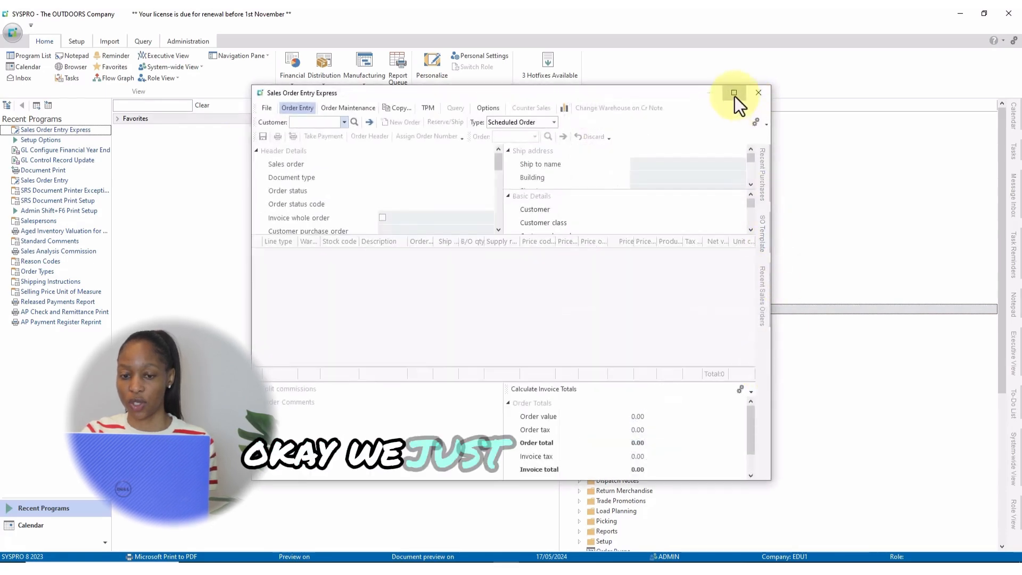
click(734, 93)
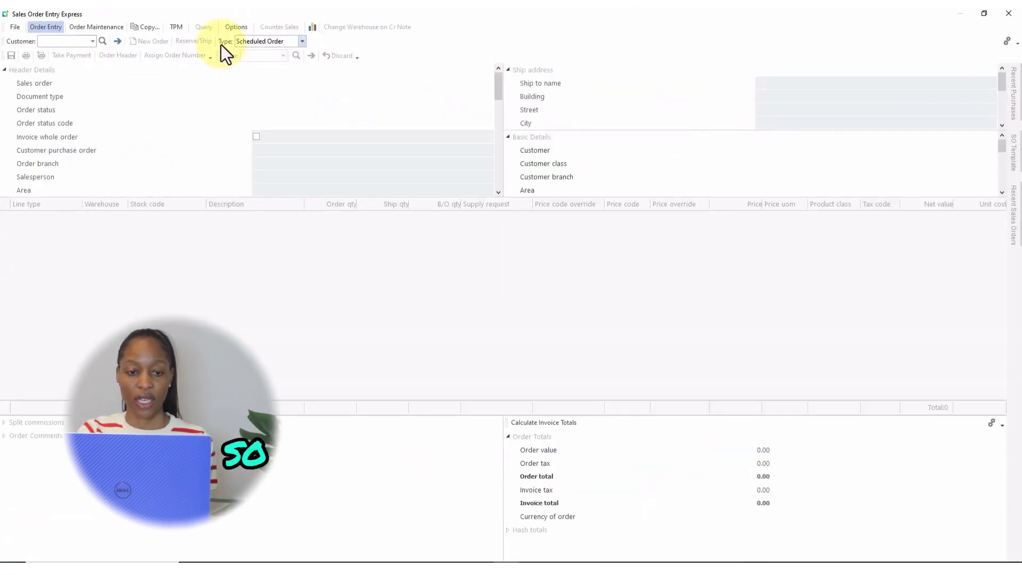
click(303, 42)
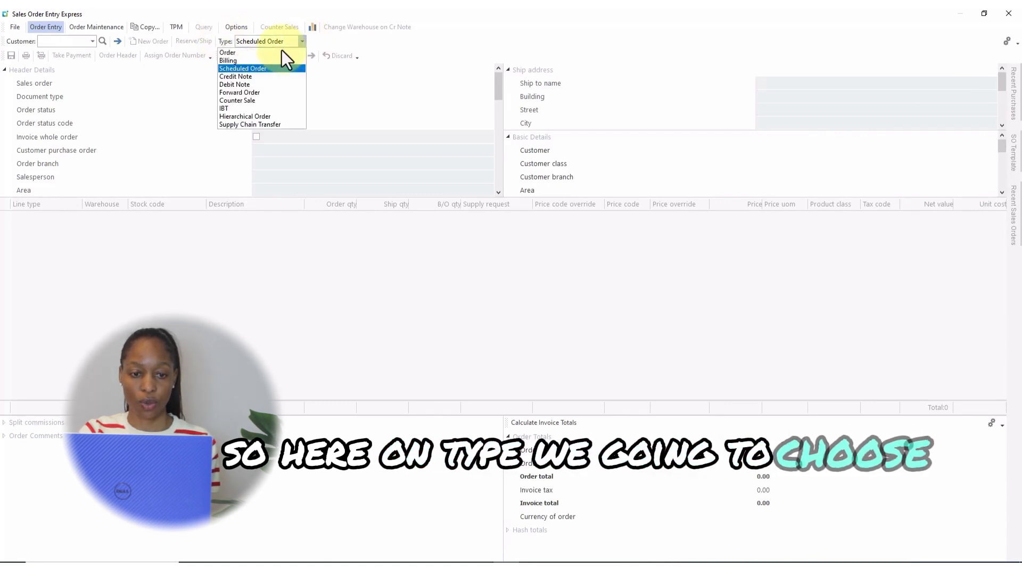
click(248, 52)
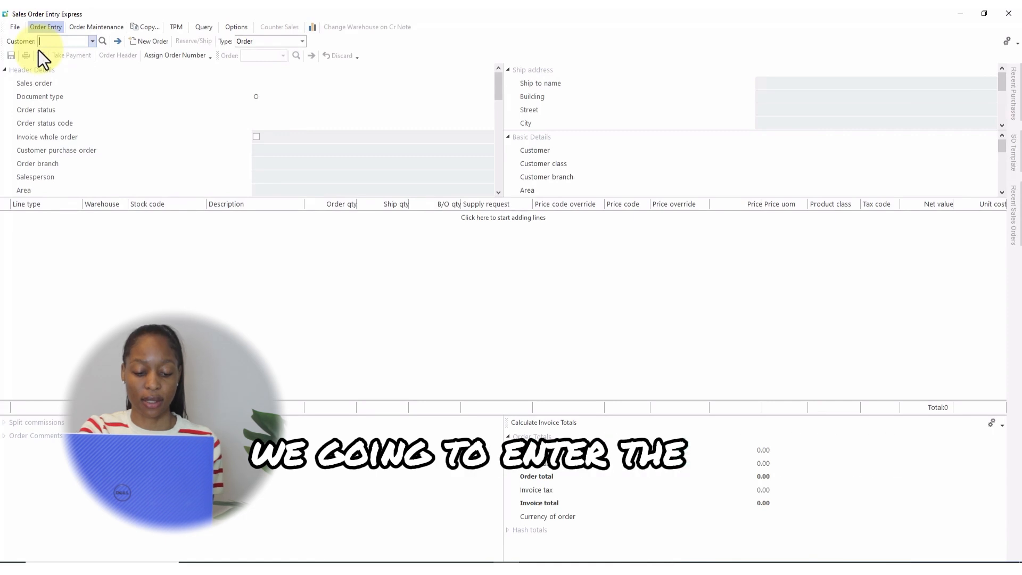
- Load the customer Bikes & Blades - North for the order and enter the customer purchase order number in the header details
text(2)
key(Tab)
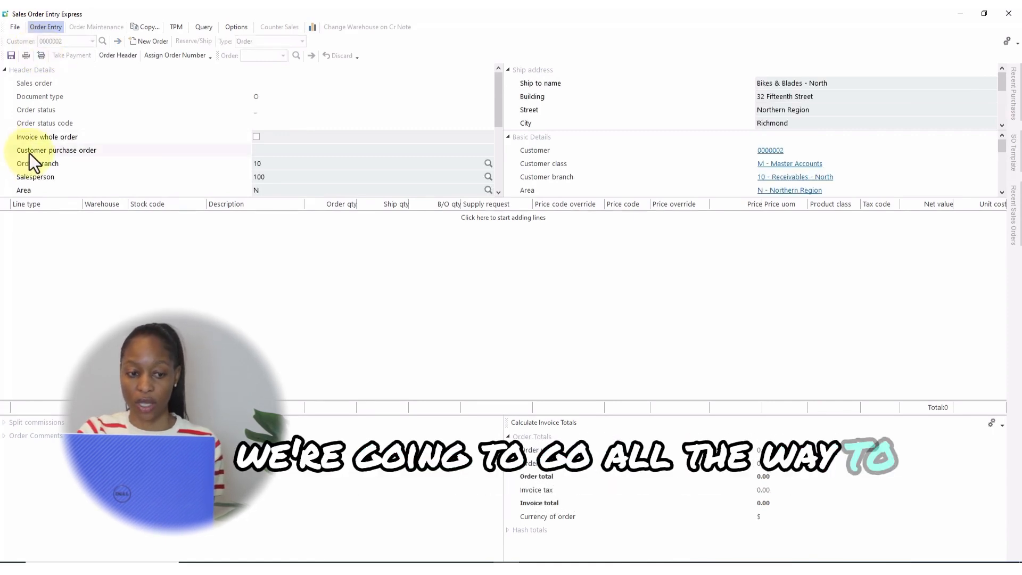
click(264, 152)
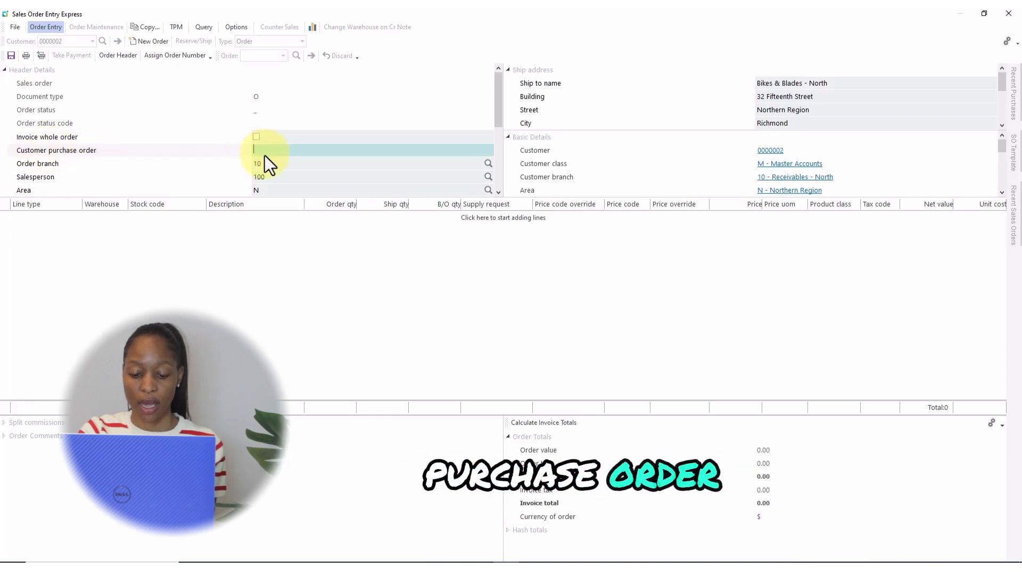
text(B)
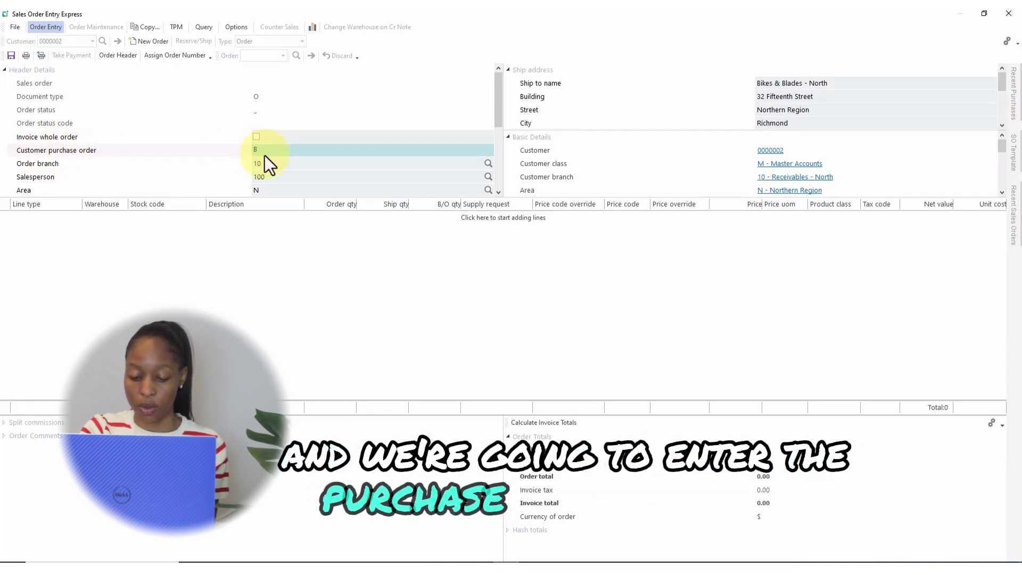
text(B1)
text(04)
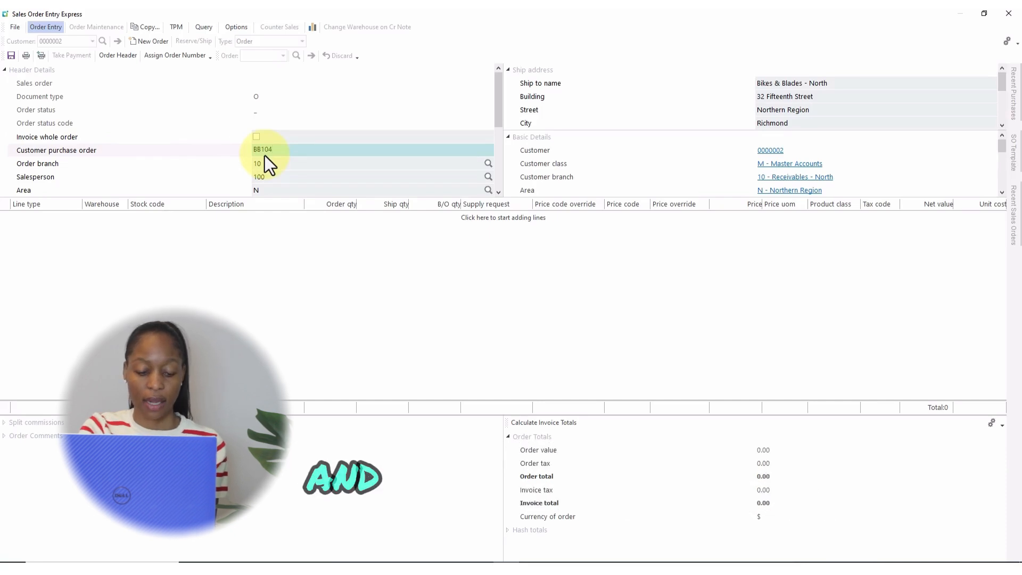
key(Tab)
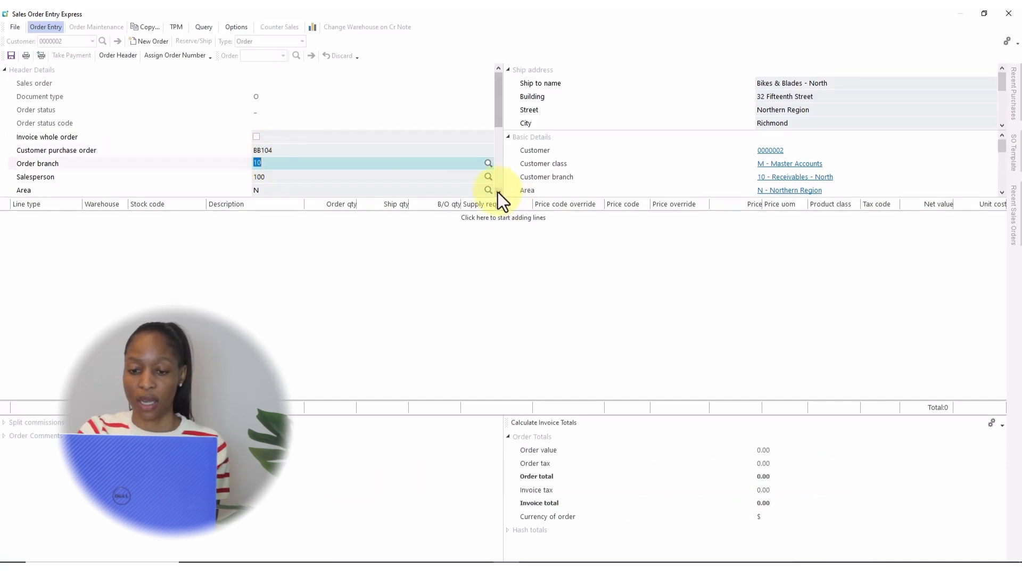
key(Tab)
- Set the order type in the header details to E, Order received by email
drag(497, 192, 497, 193)
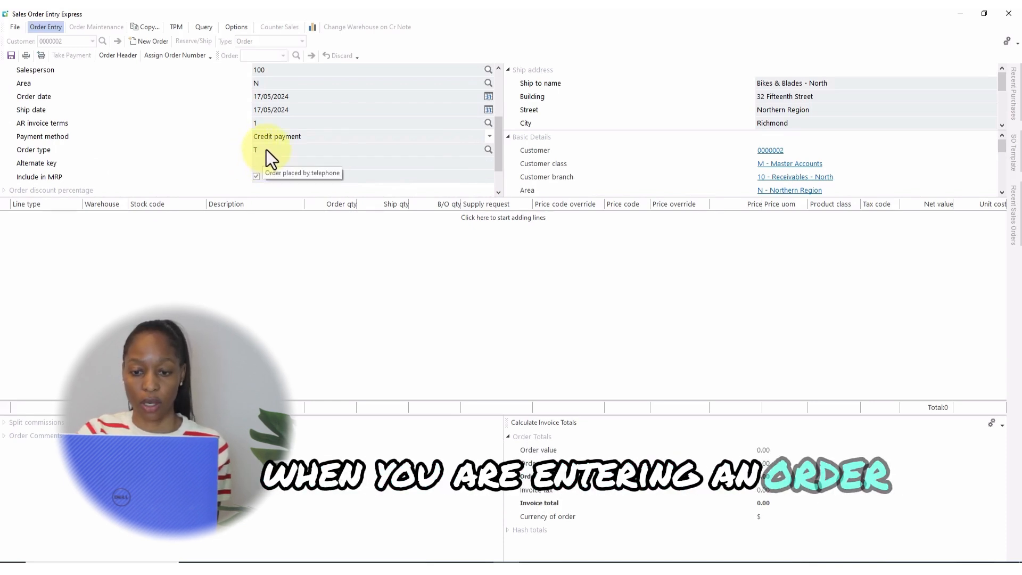
click(486, 150)
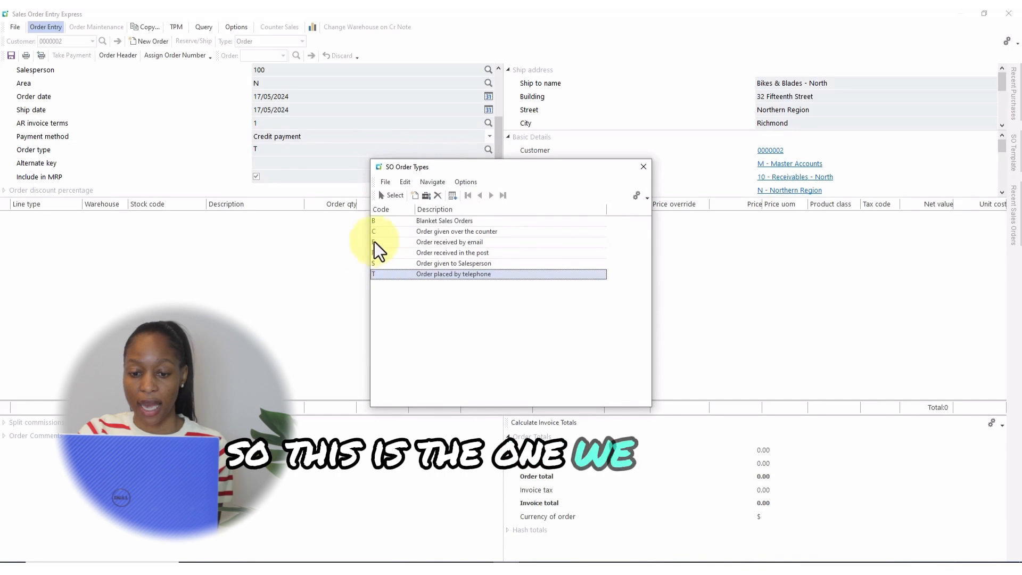
click(442, 244)
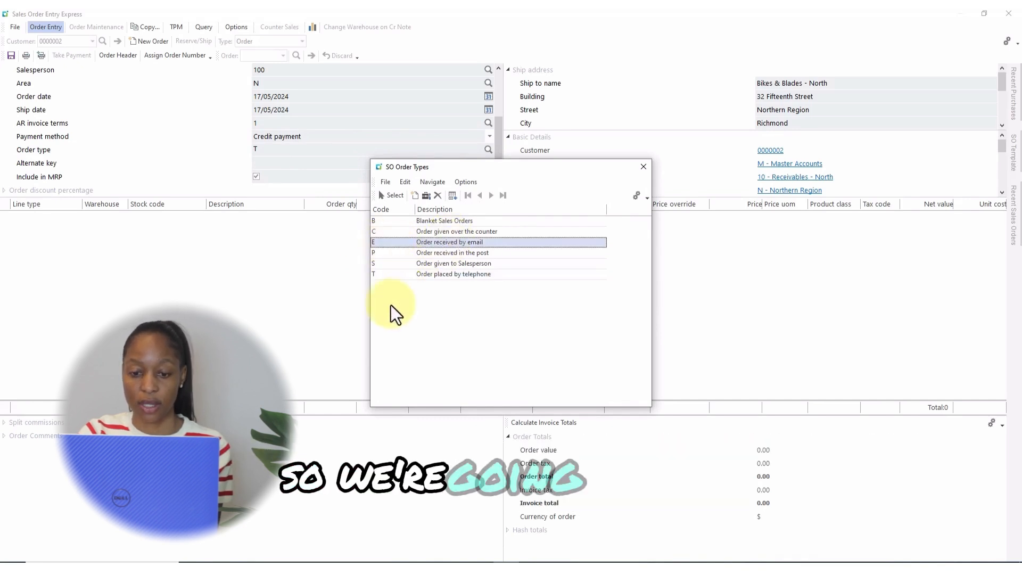
click(392, 195)
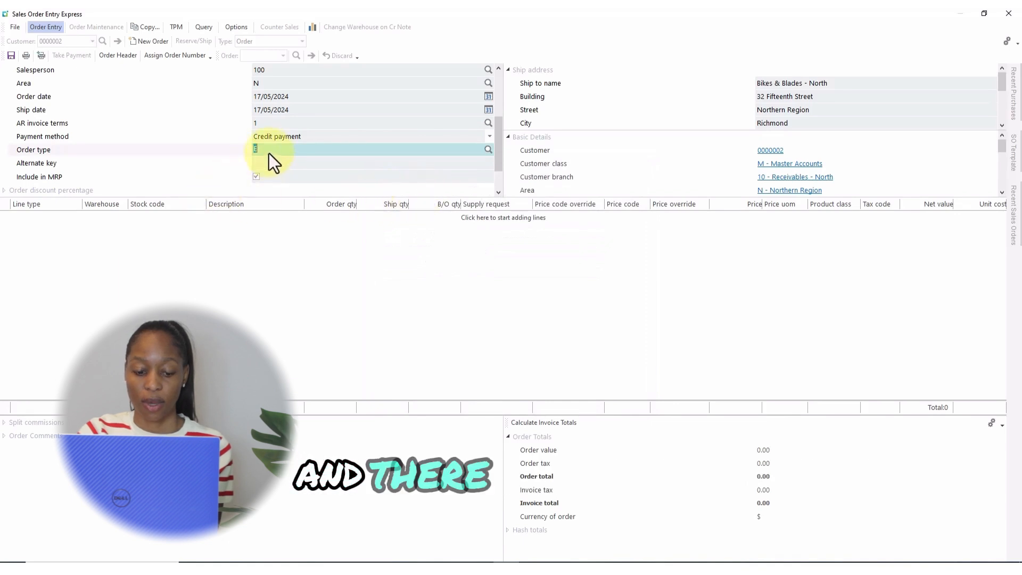
key(Tab)
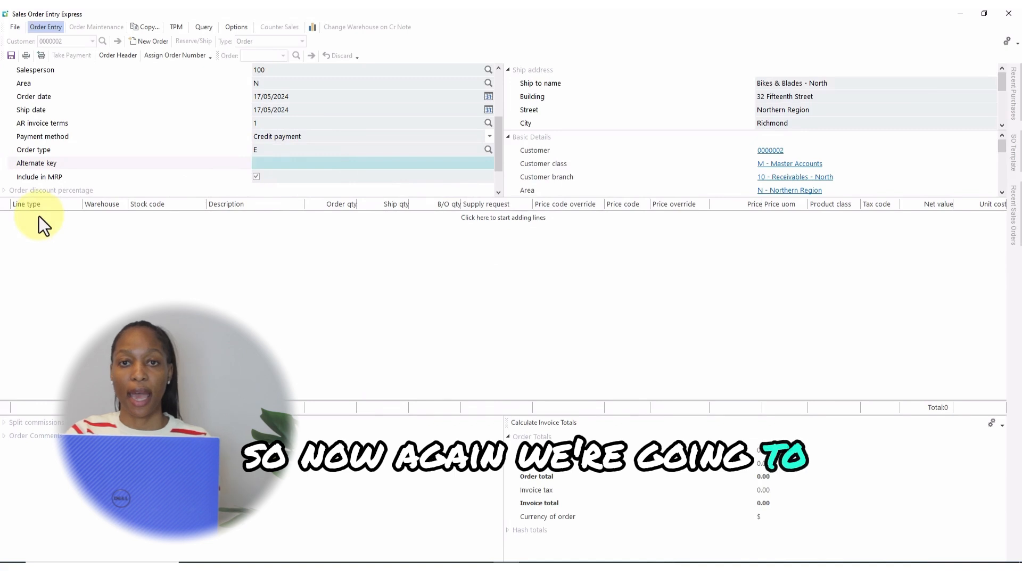
- Add a stocked order line for stock code A103 from warehouse E with an order quantity of 1
click(23, 217)
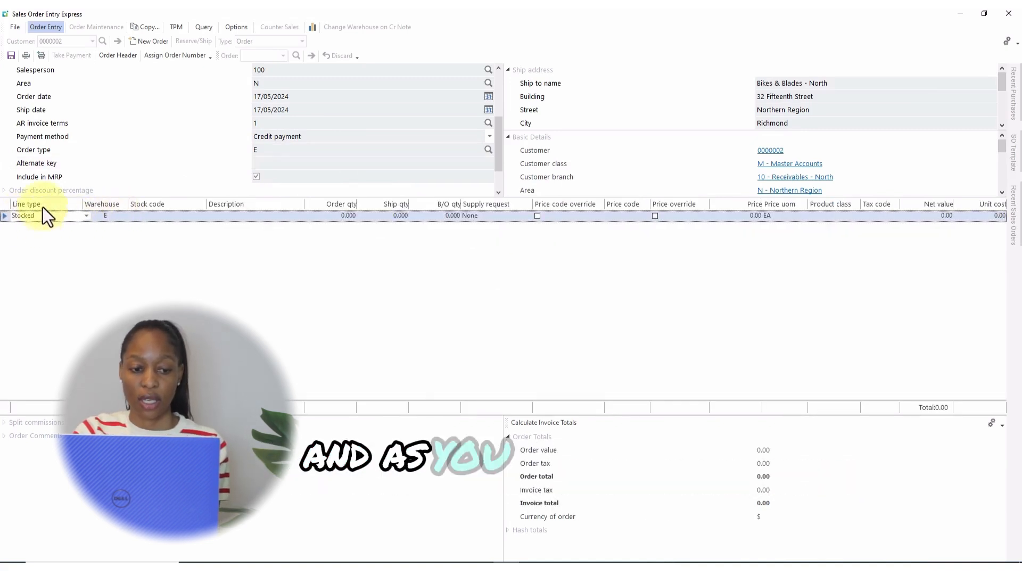
click(147, 219)
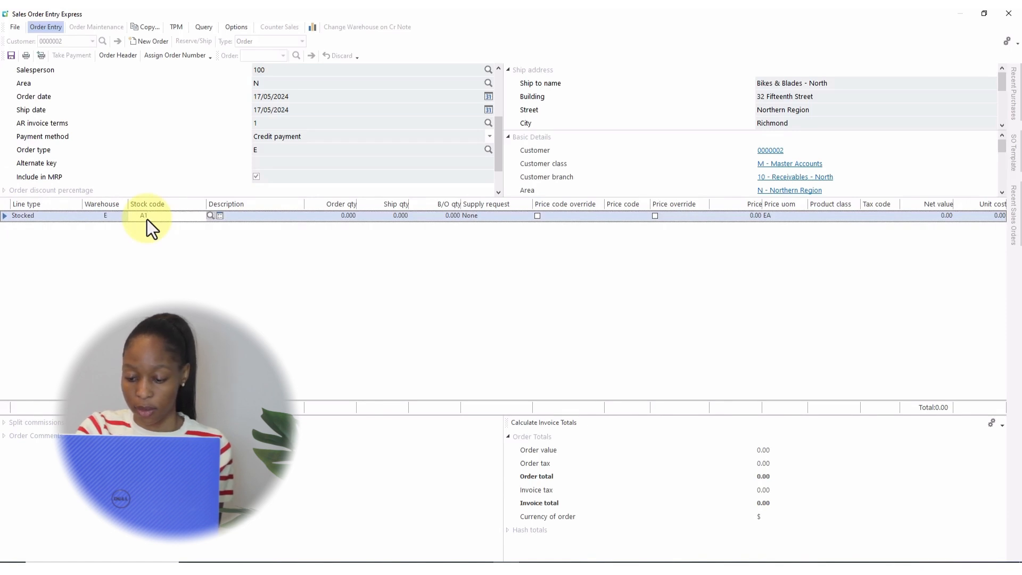
key(Tab)
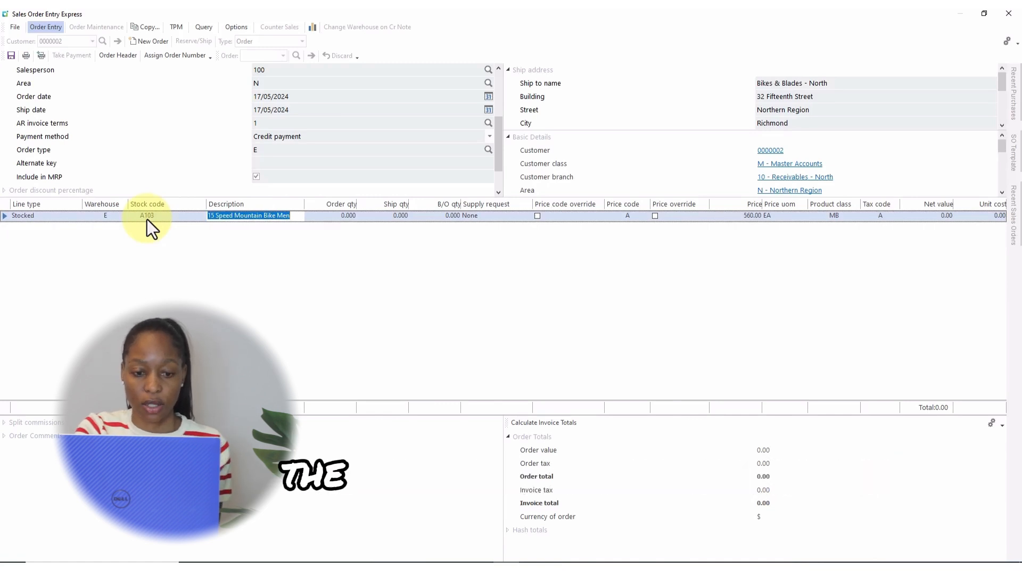
key(Tab)
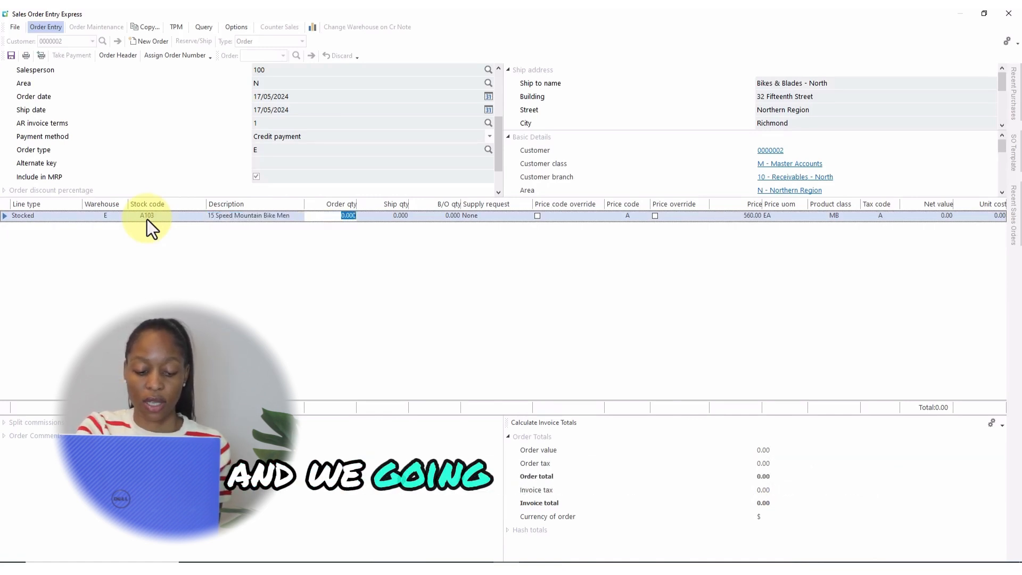
text(1)
key(Tab)
key(Tab)
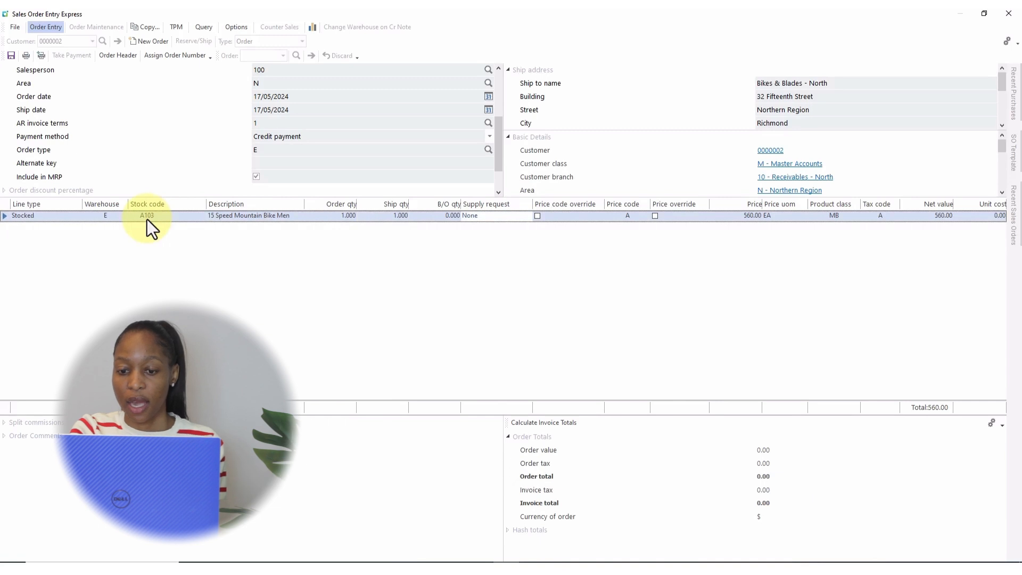
key(Tab)
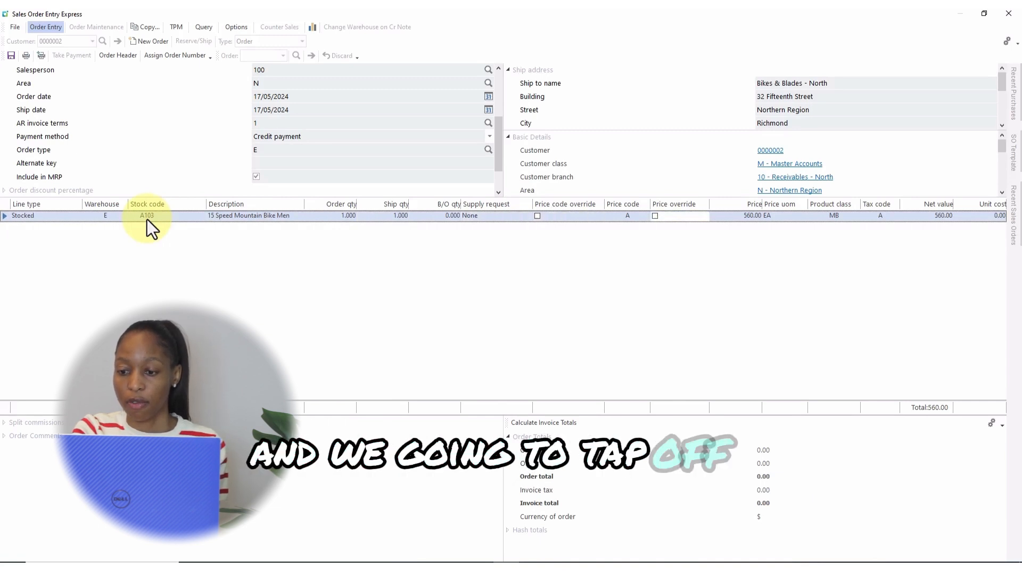
key(Tab)
key(Tab)
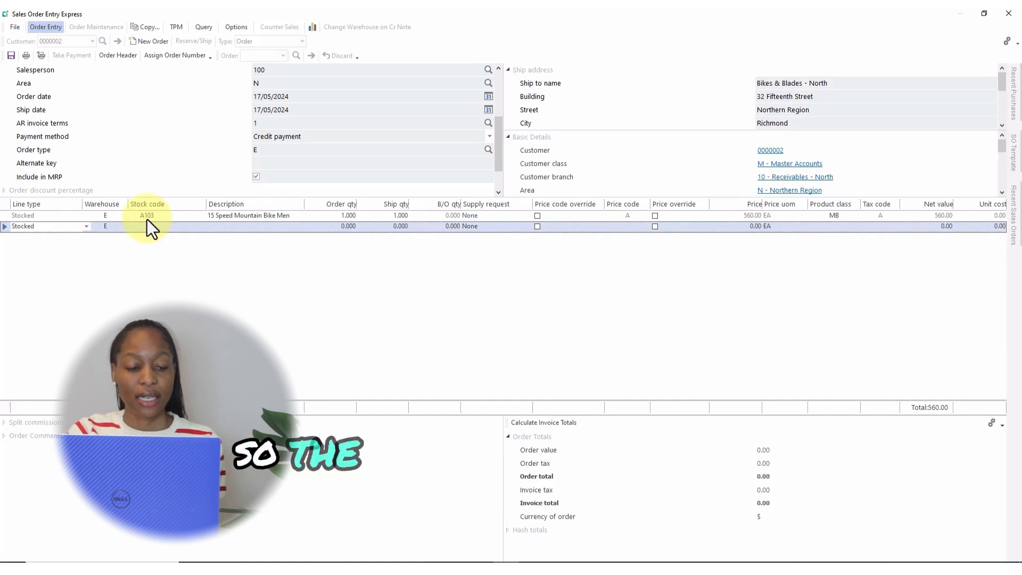
- Make the second order line Non-stocked and enter "Heigh-weight adj" as its stock code
click(87, 227)
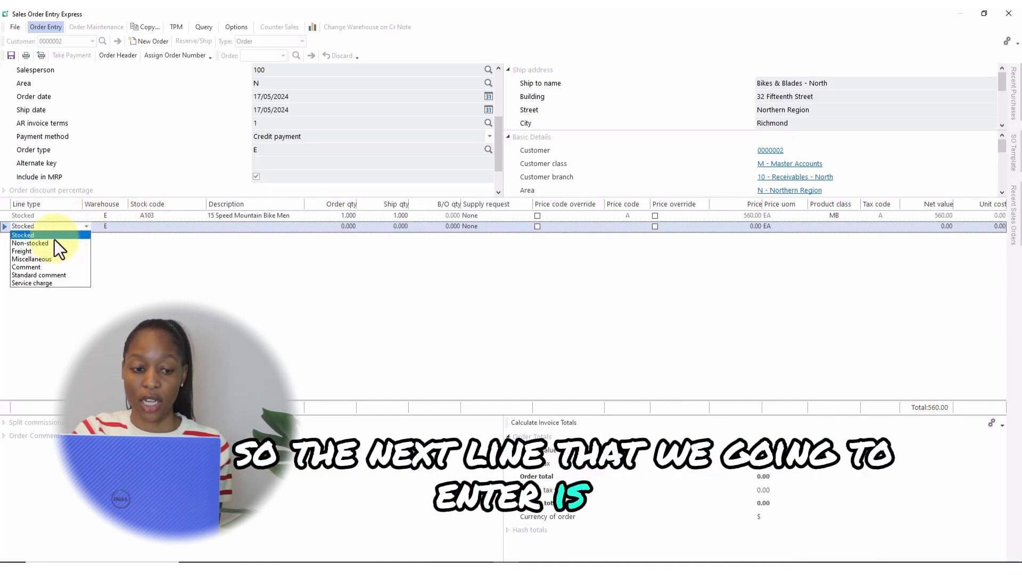
click(53, 243)
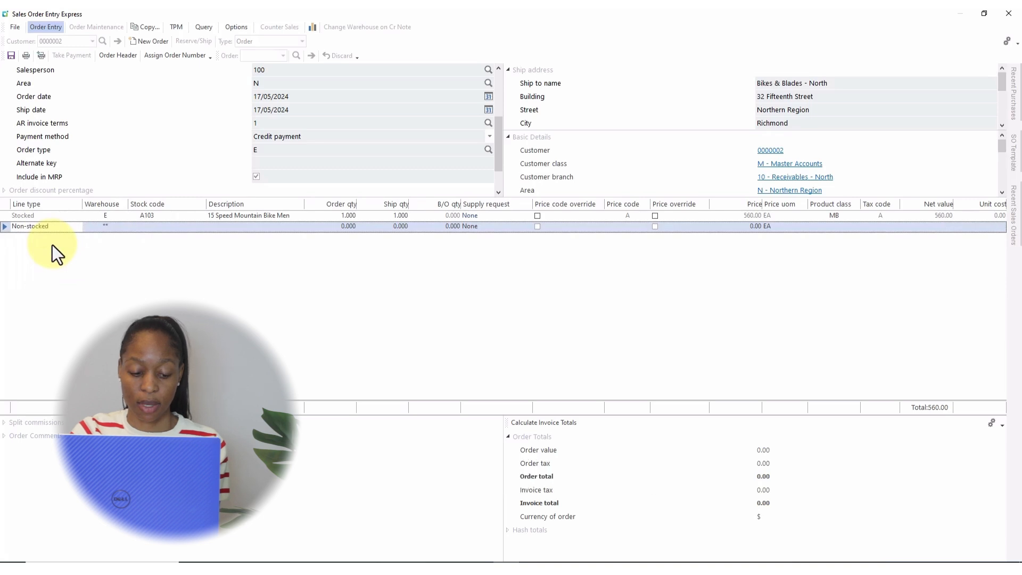
key(Tab)
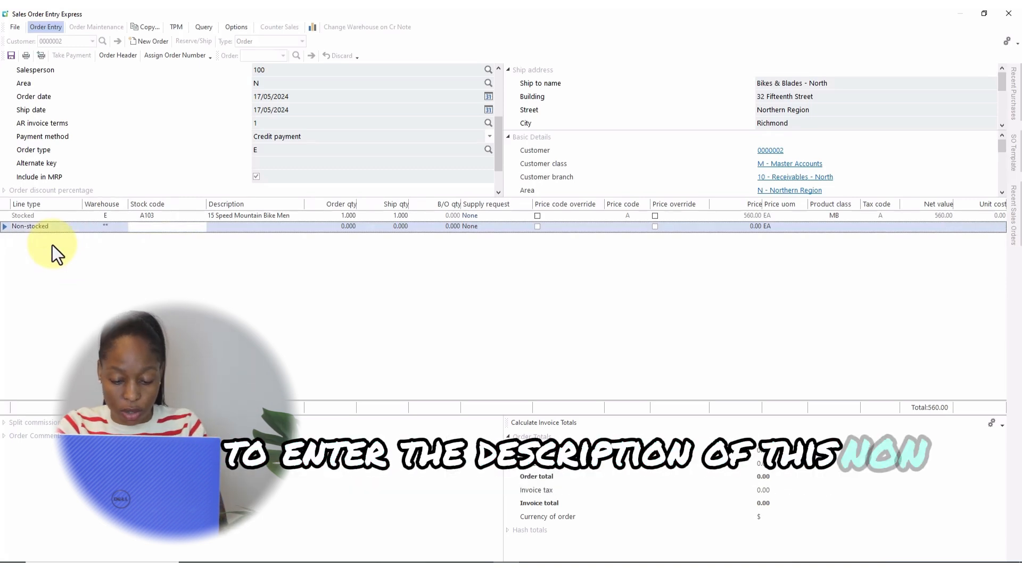
text(He)
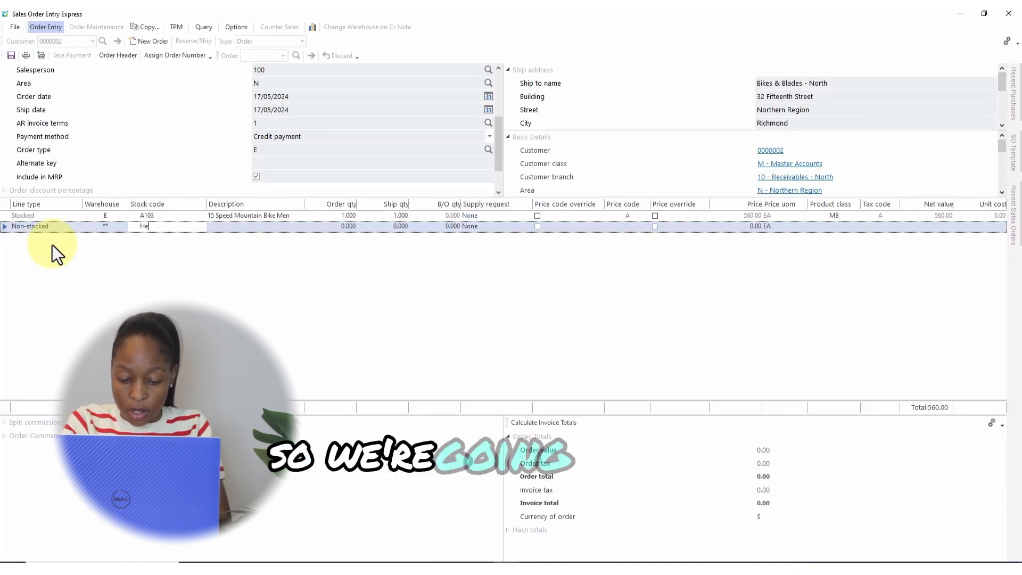
text(igh)
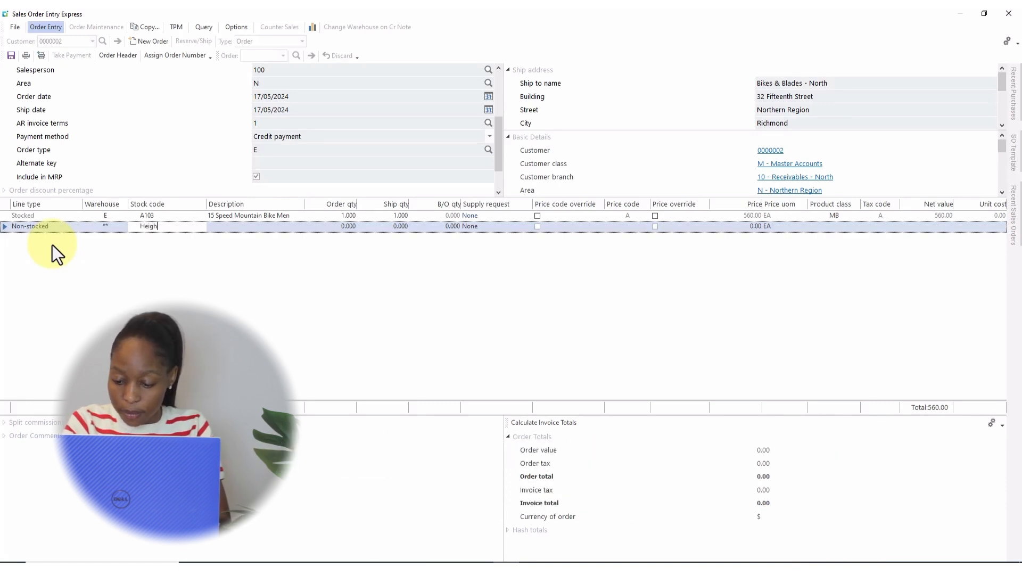
text(-wei)
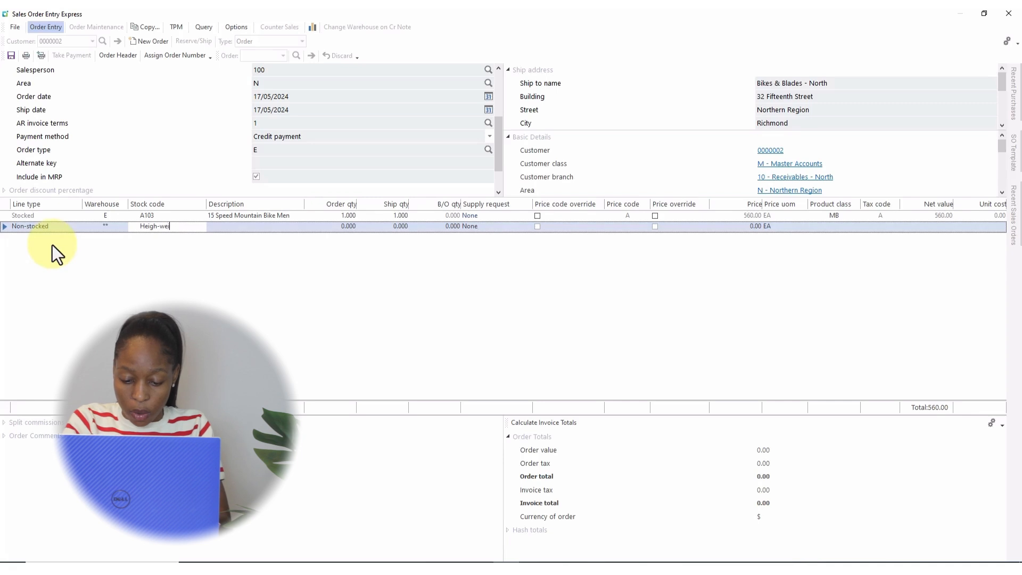
text(ght adj)
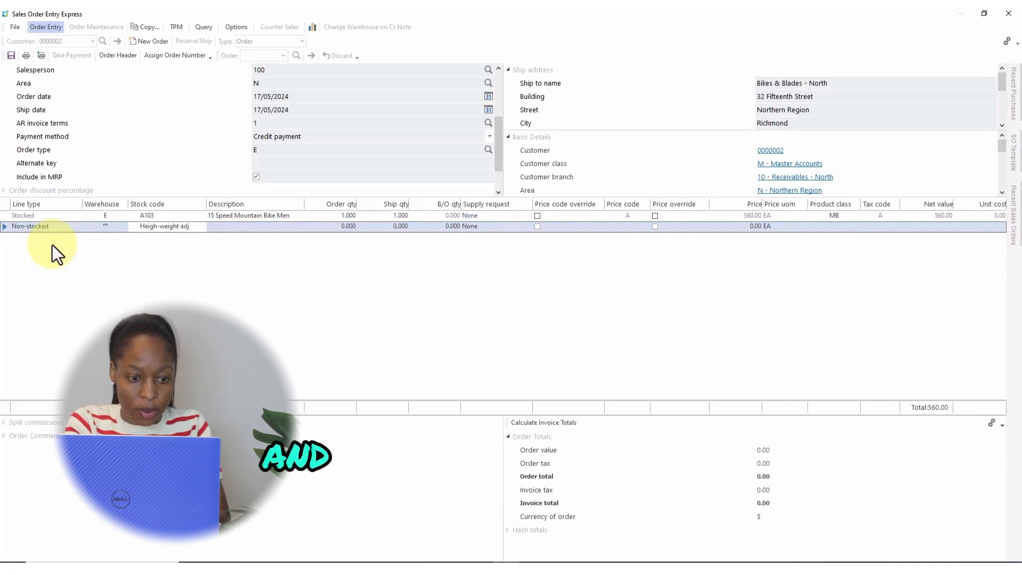
key(Tab)
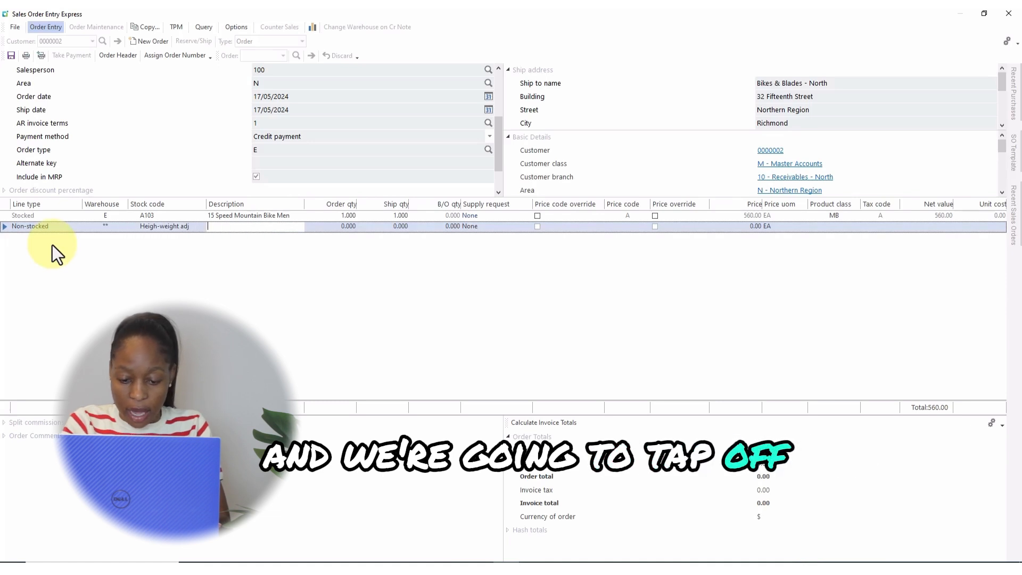
- Enter "Custom height&weight adj" as the description of the non-stocked line
text(C)
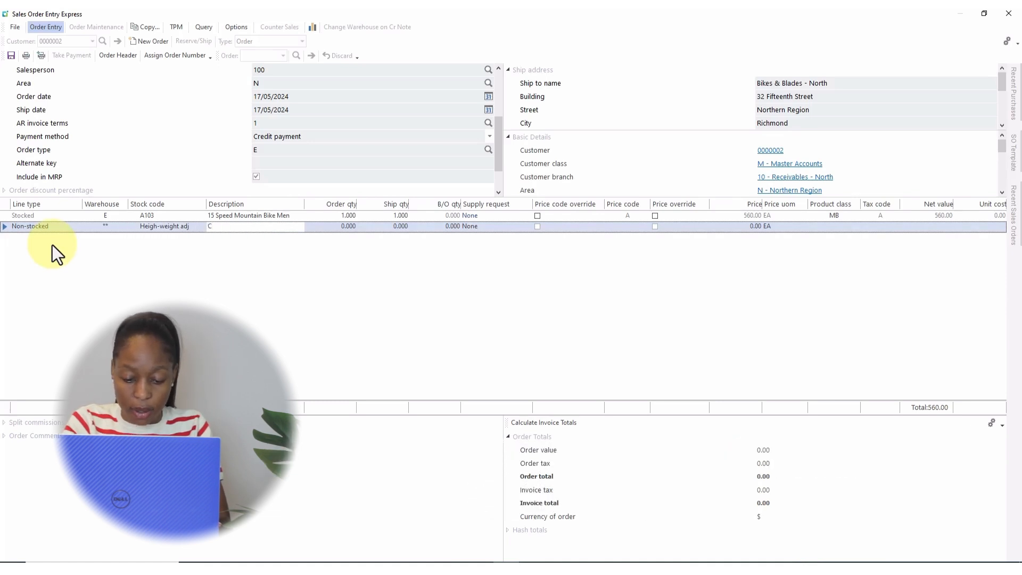
text(ustom)
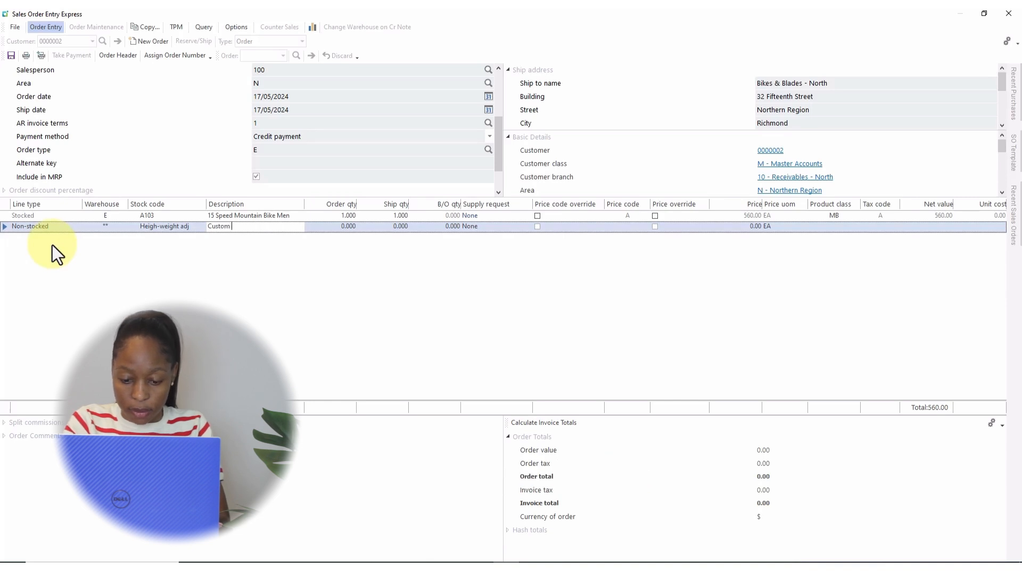
text( height)
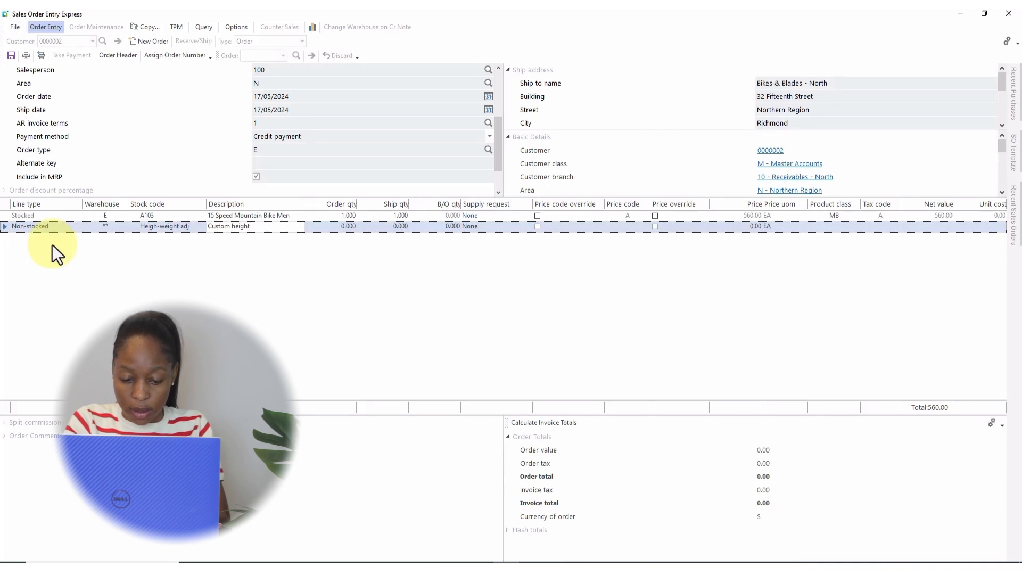
text(&weigh)
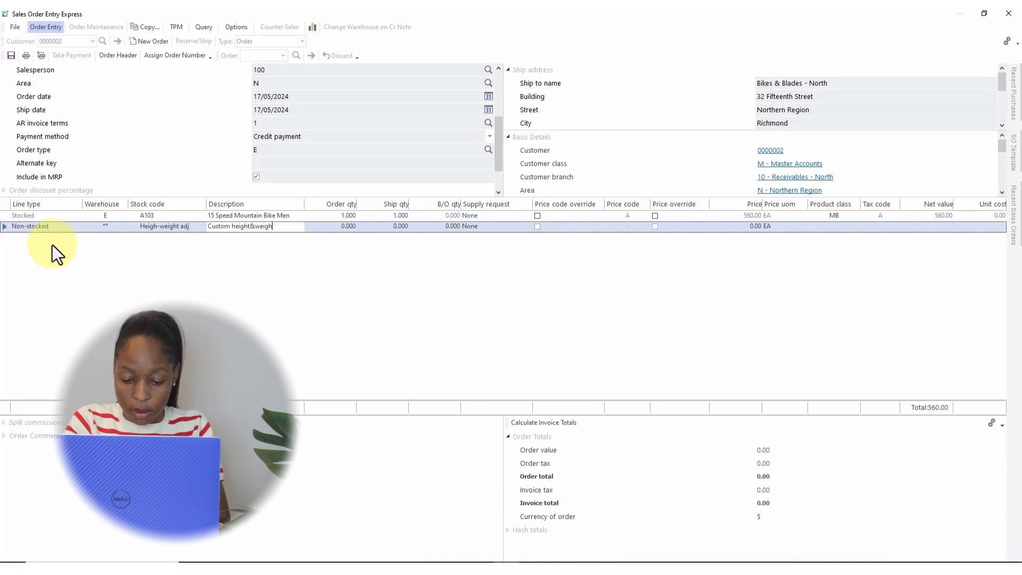
text(t adj)
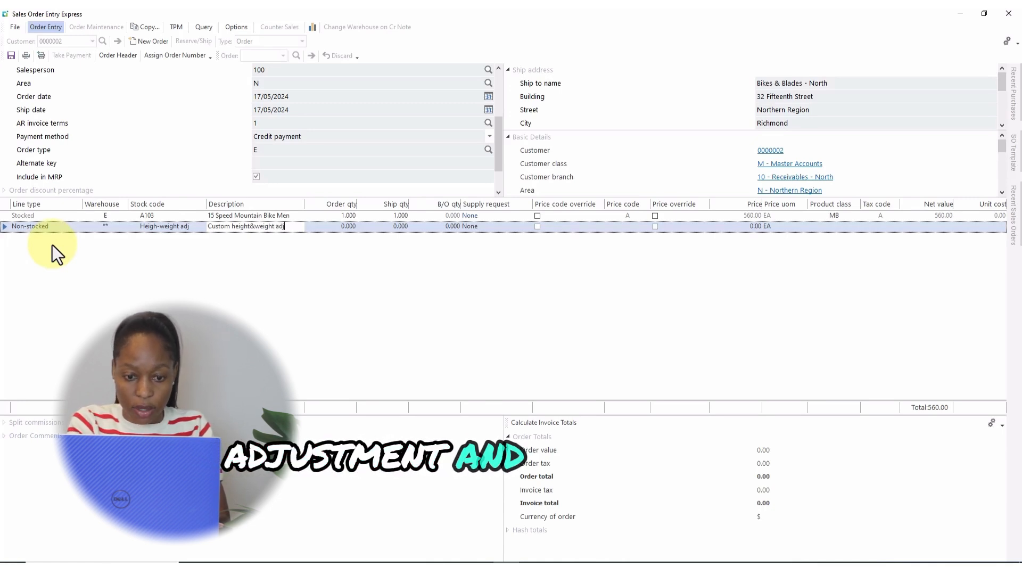
key(Tab)
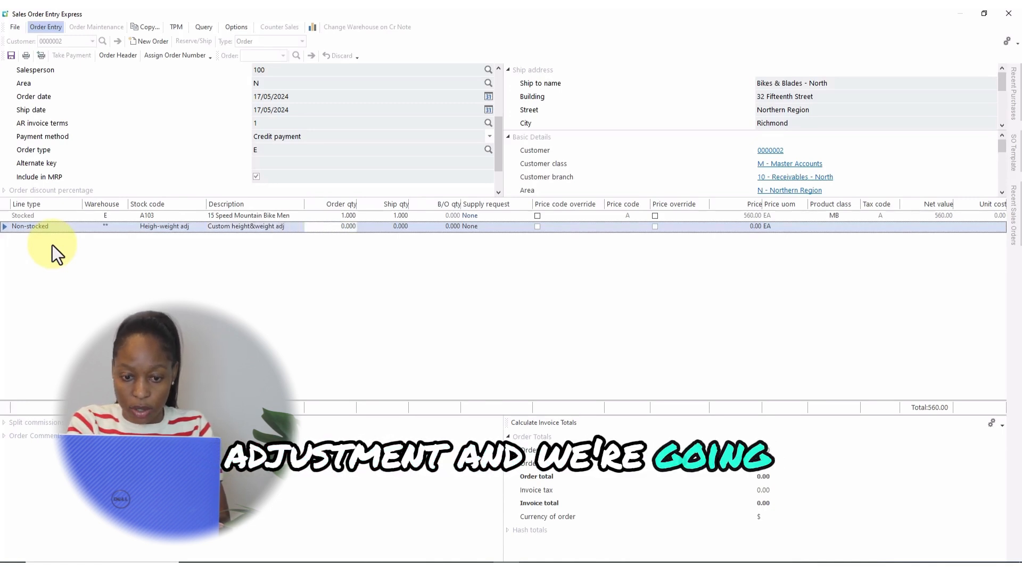
- Set the order quantity of the non-stocked height and weight adjustment line to 1
key(Tab)
click(346, 226)
text(1)
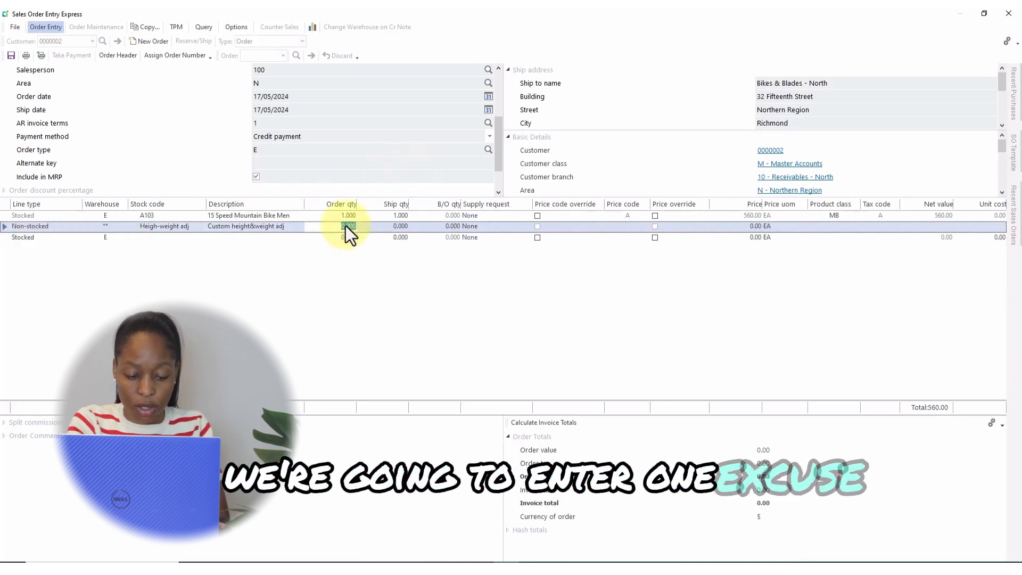
key(Tab)
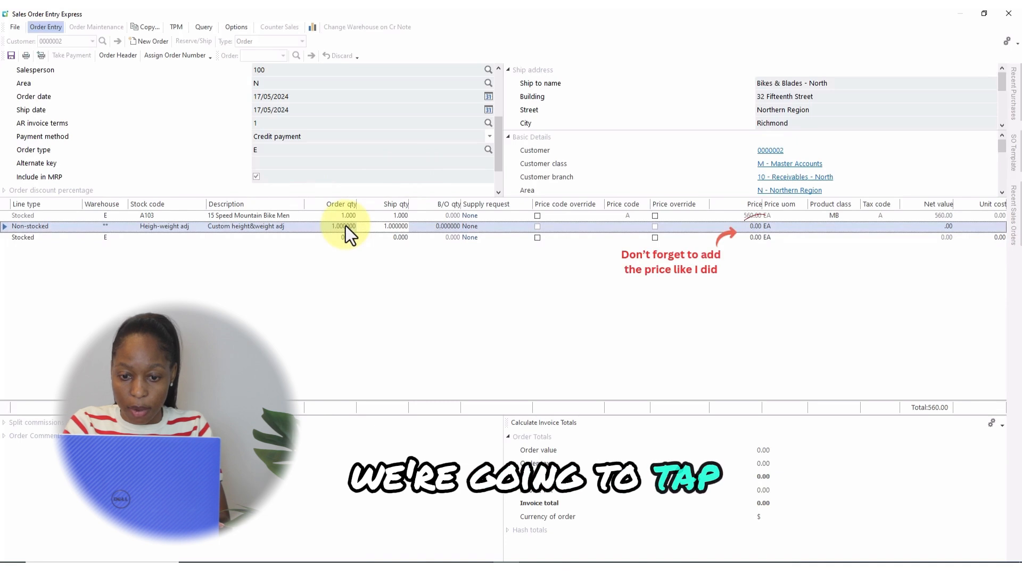
- Assign product class SPEC (Specials) and tax code A to the non-stocked line
key(Tab)
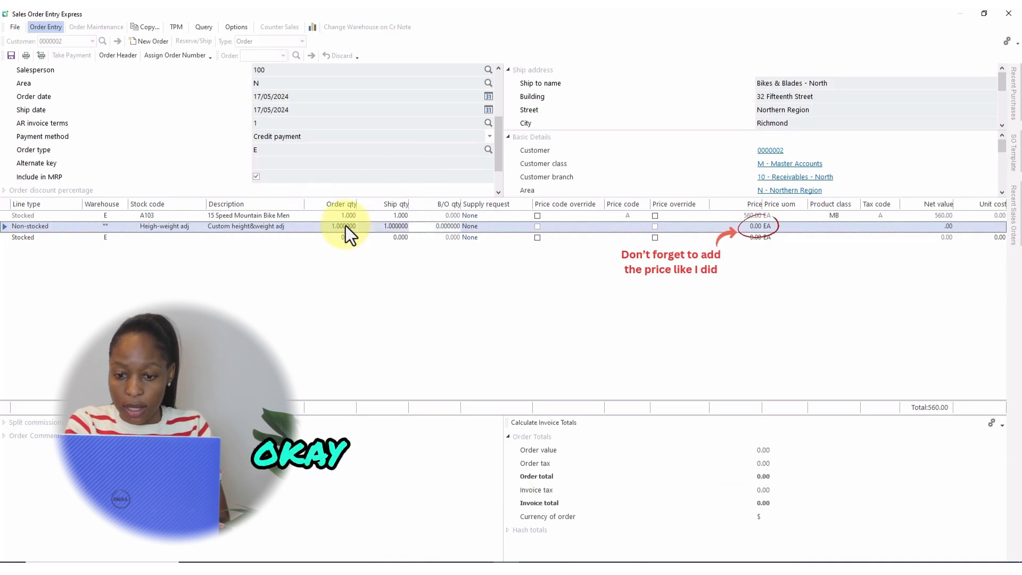
key(Tab)
key(Tab)
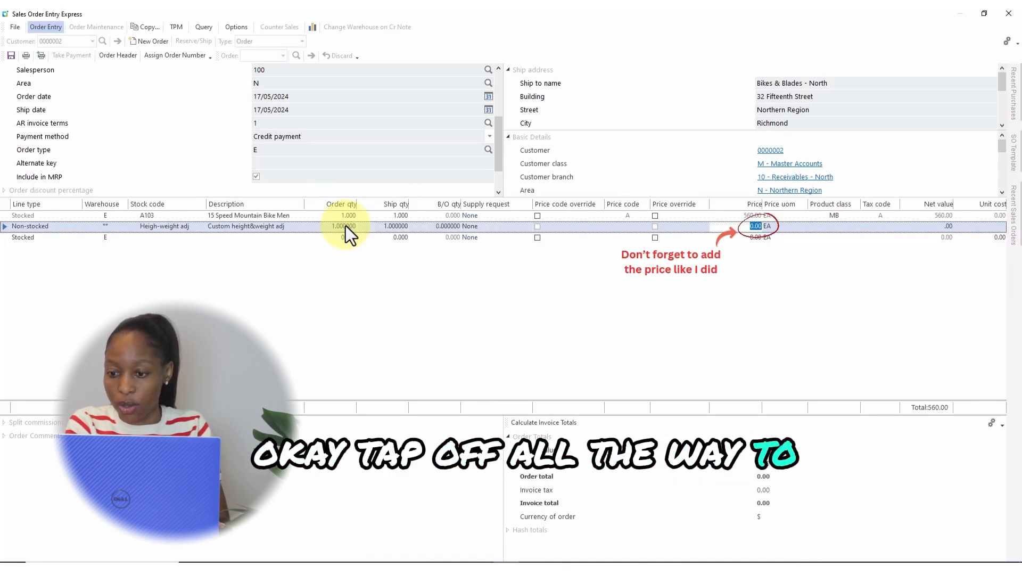
key(Tab)
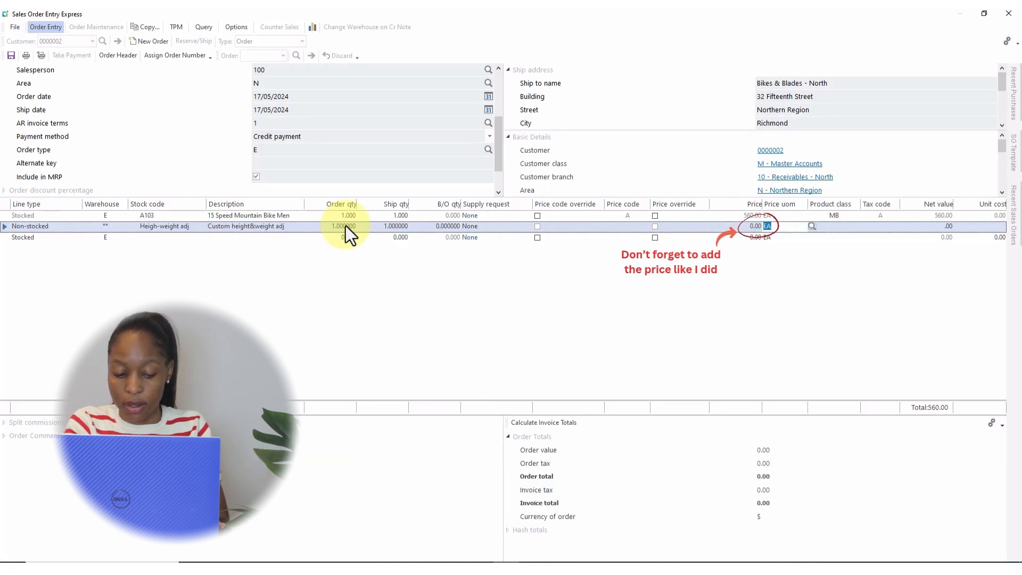
click(864, 227)
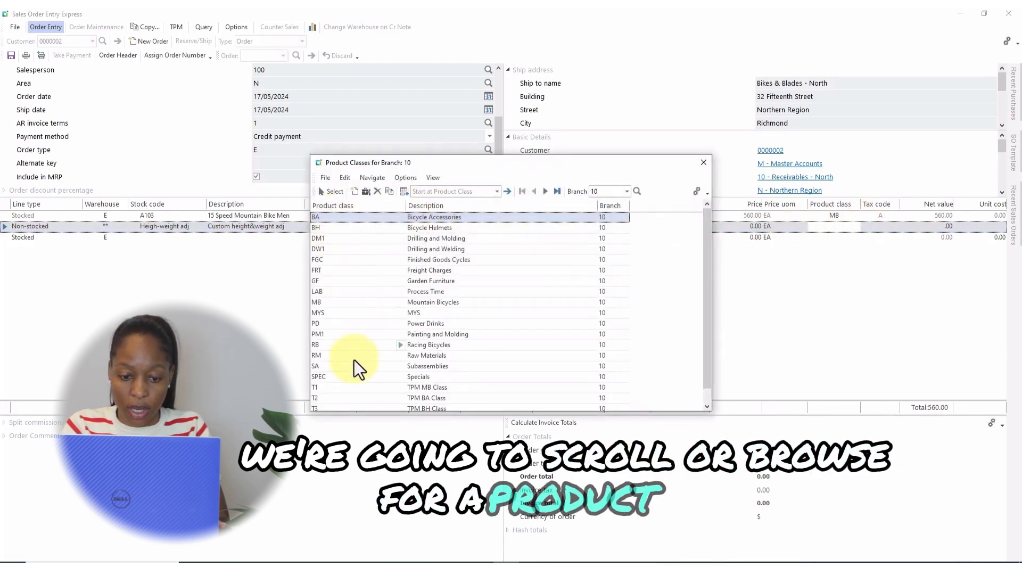
click(344, 379)
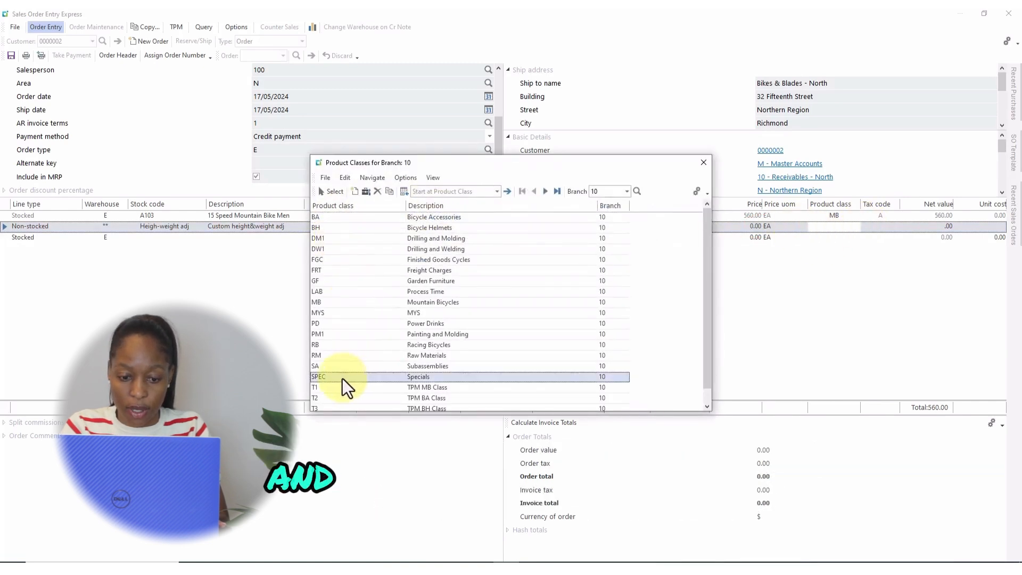
click(331, 192)
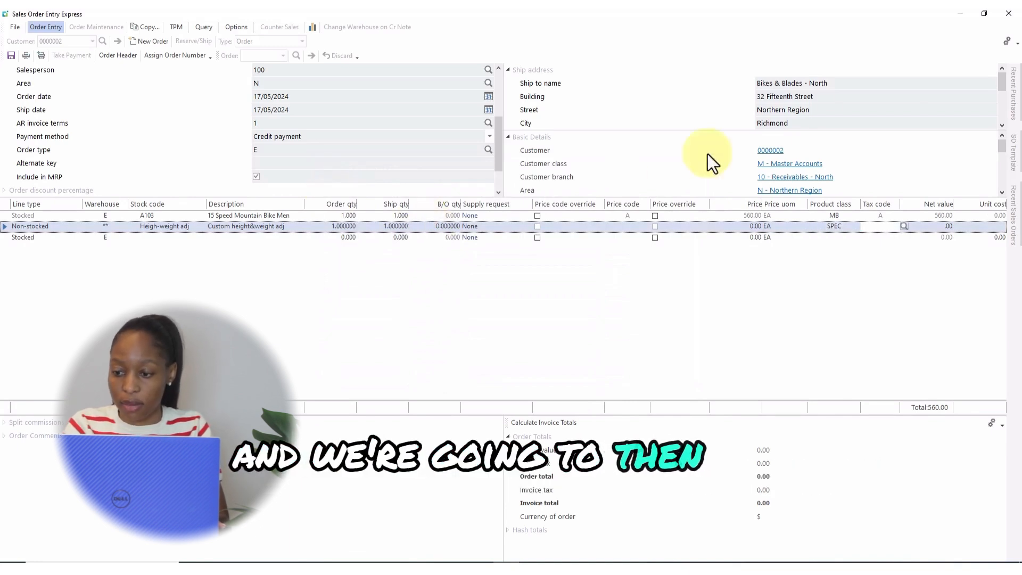
click(903, 226)
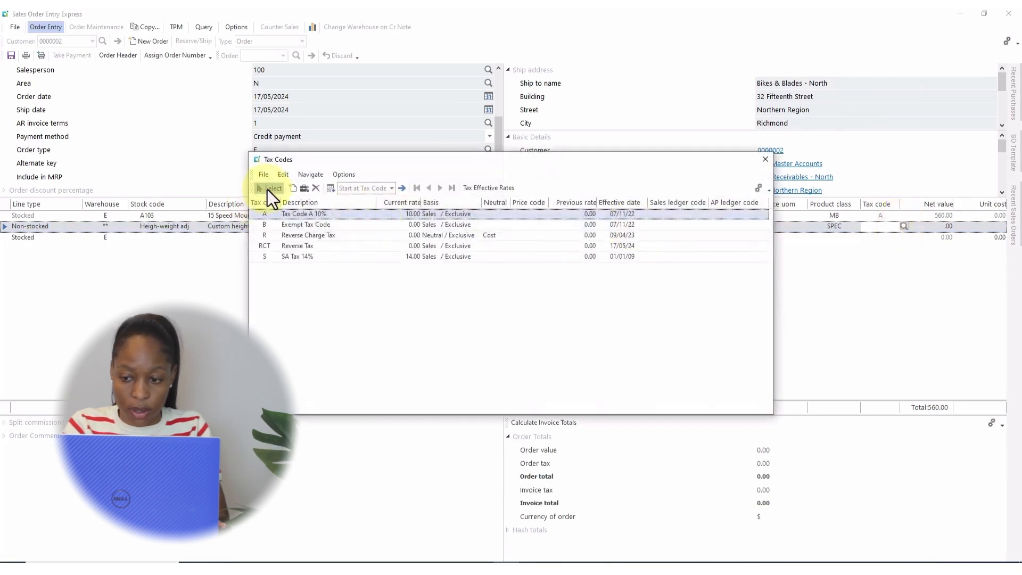
click(268, 189)
- Add a Freight line as the third order line with an amount of 15 and a cost of 8
click(36, 238)
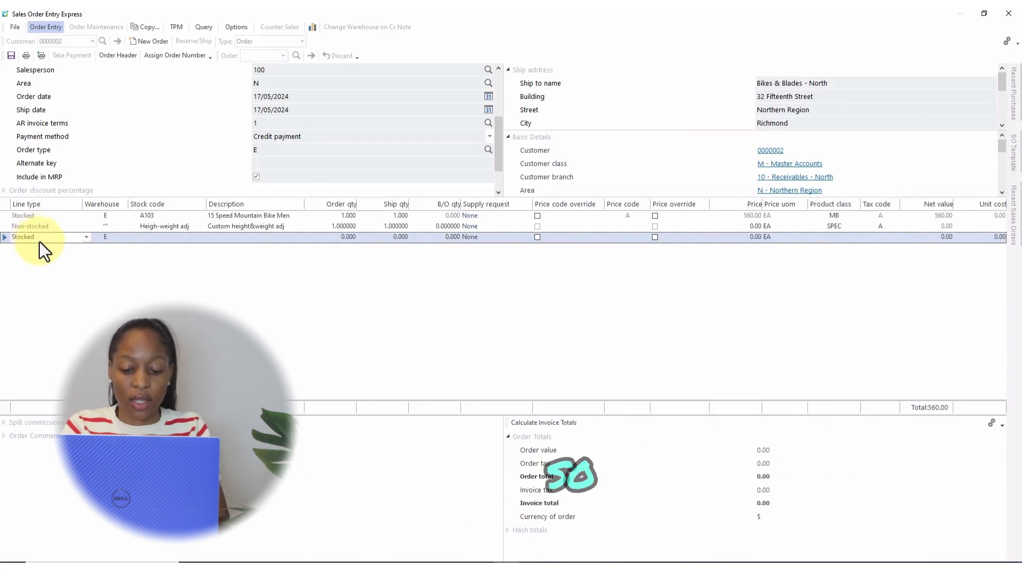
click(85, 237)
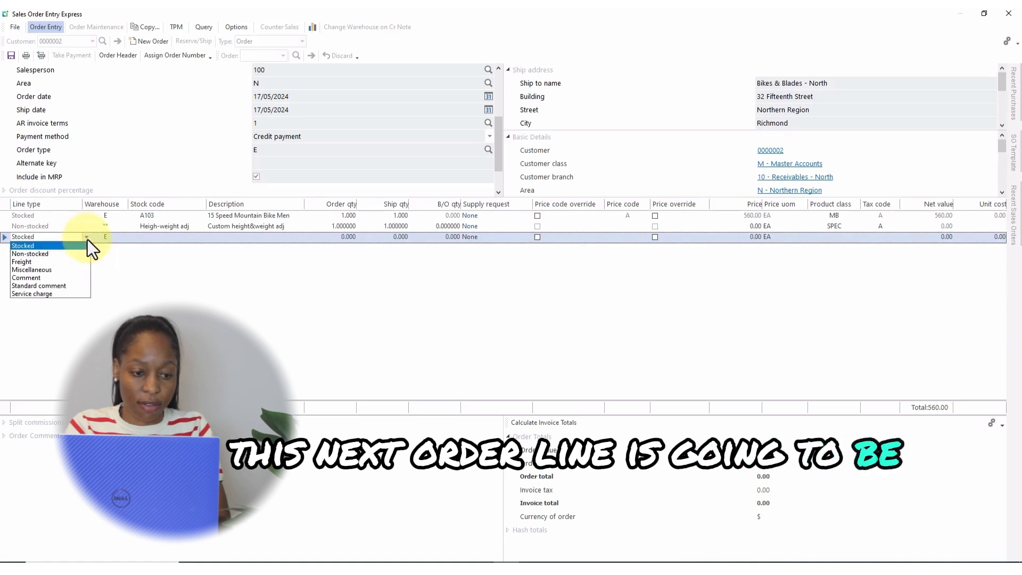
click(24, 262)
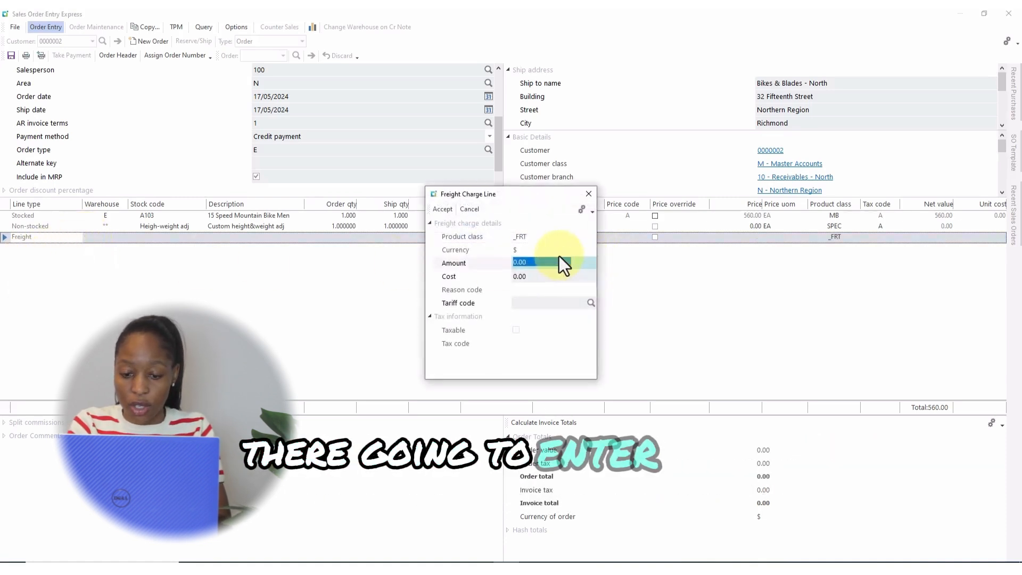
text(15)
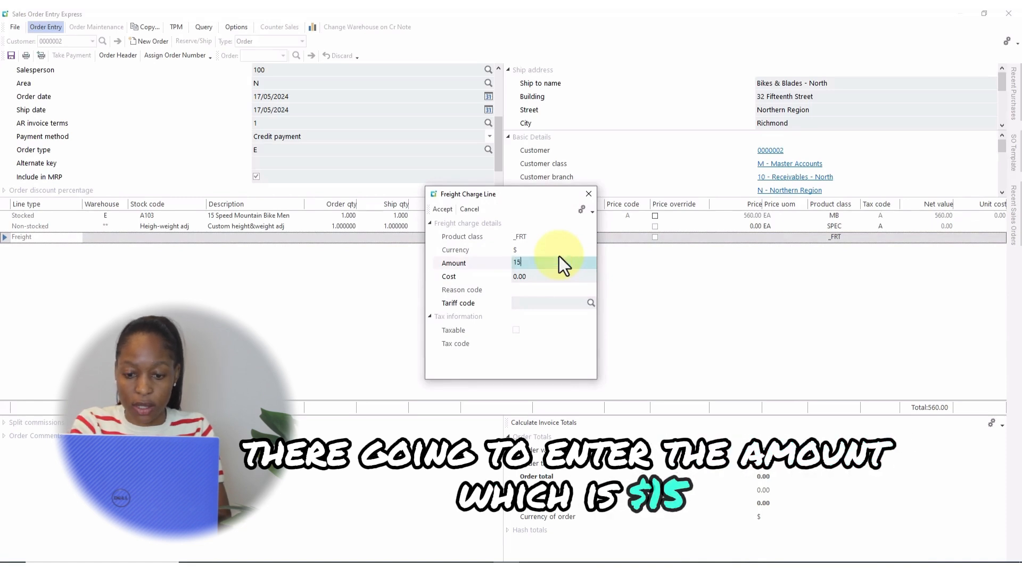
key(Tab)
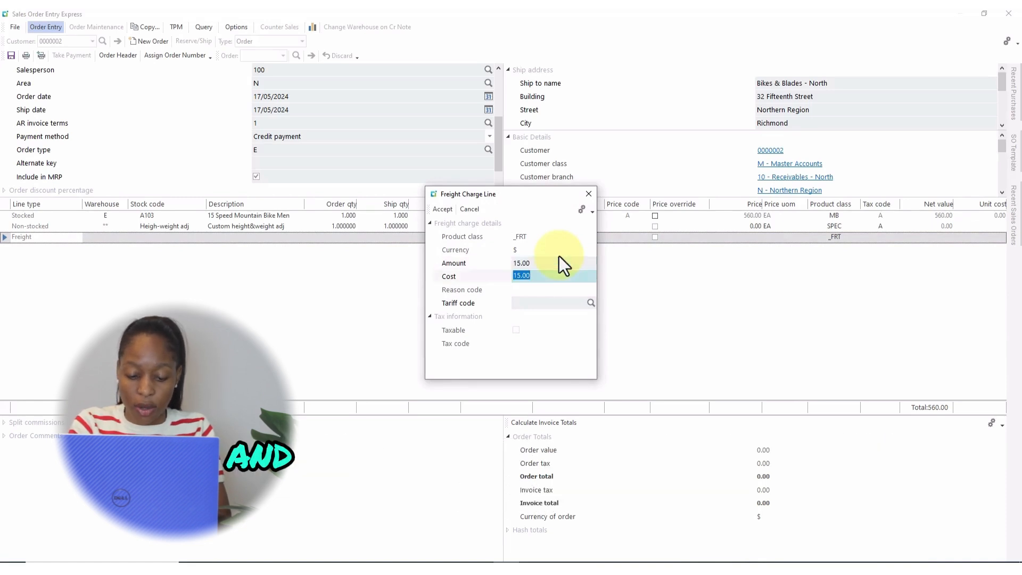
text(8)
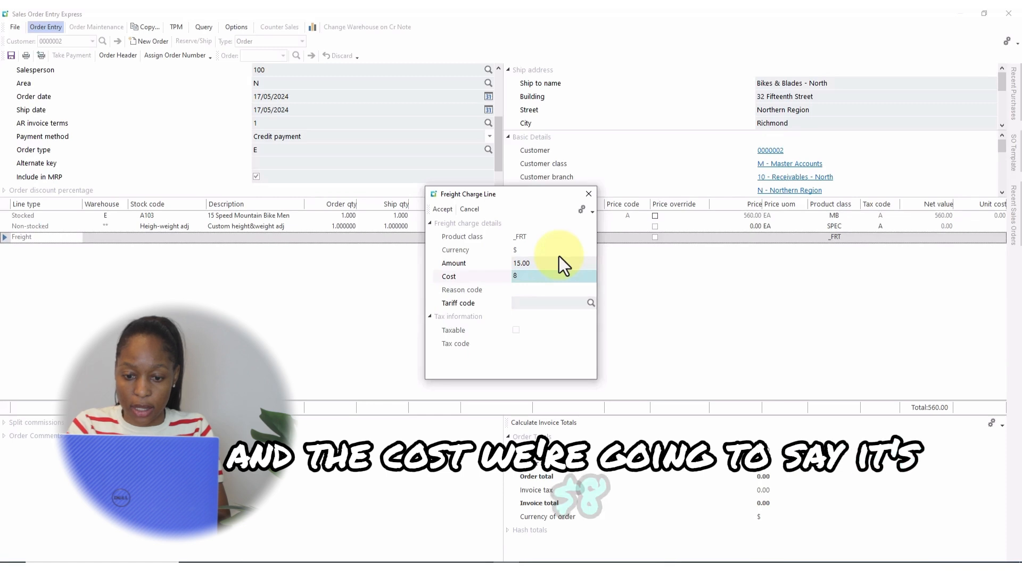
click(446, 212)
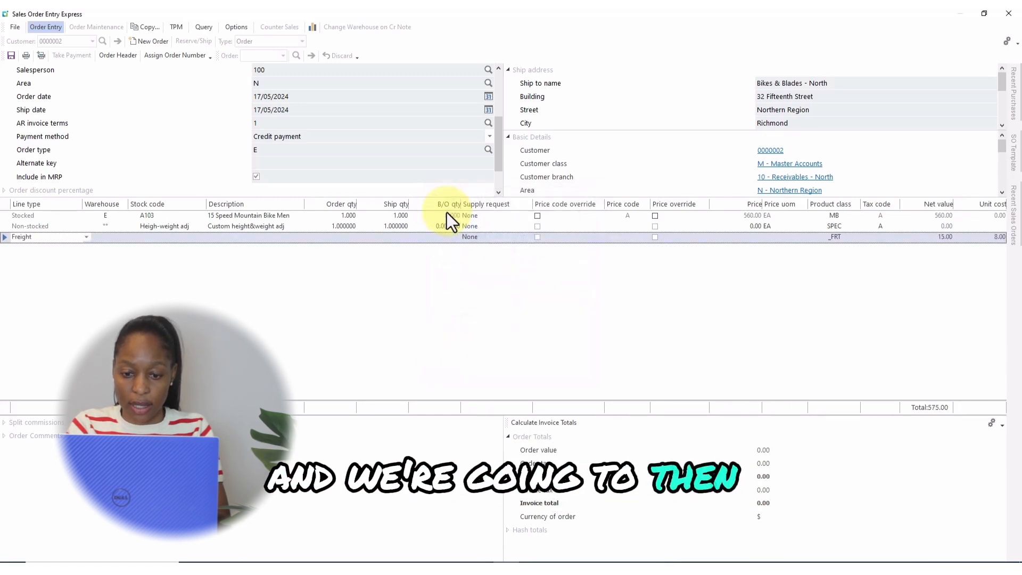
- Add a Miscellaneous charge line described as "Bubble wrap" with an amount of 8 and a cost of 5
click(68, 252)
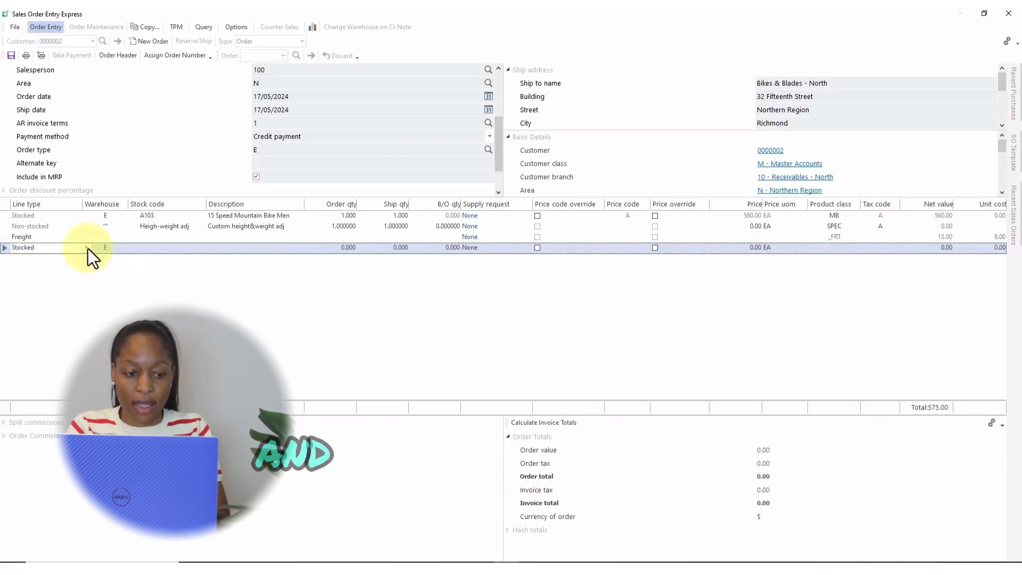
click(87, 248)
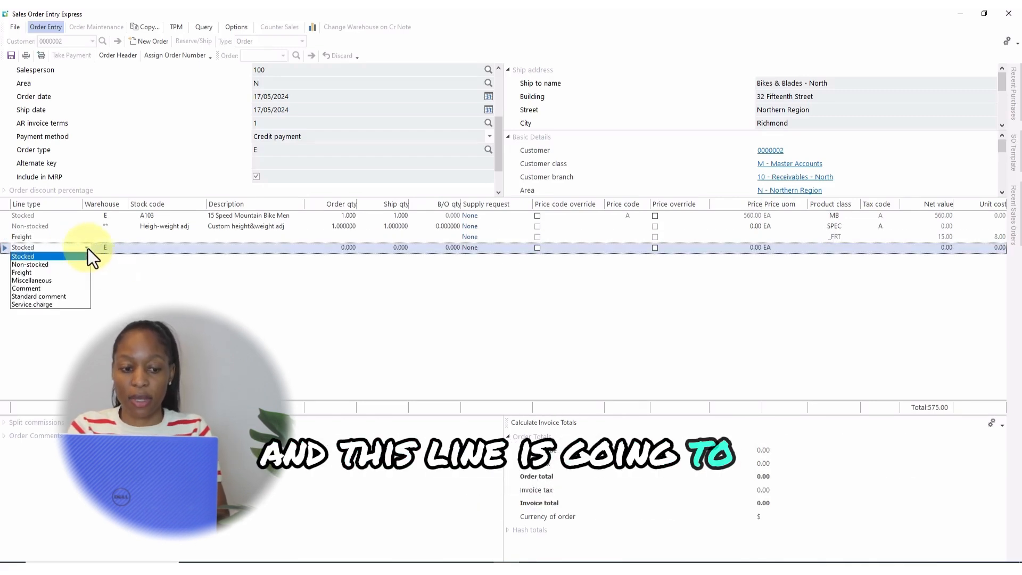
click(55, 281)
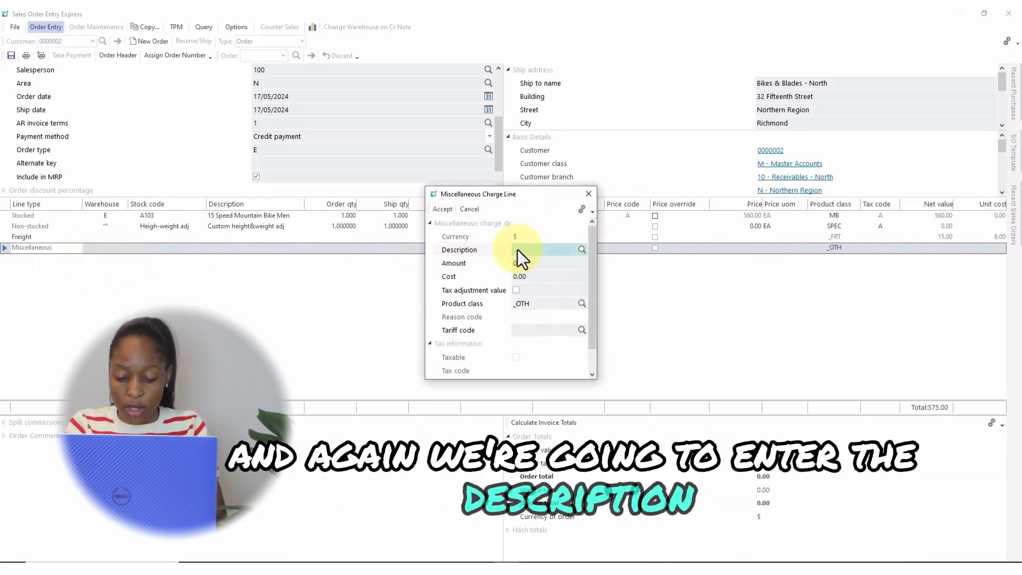
text(Bubble wrap)
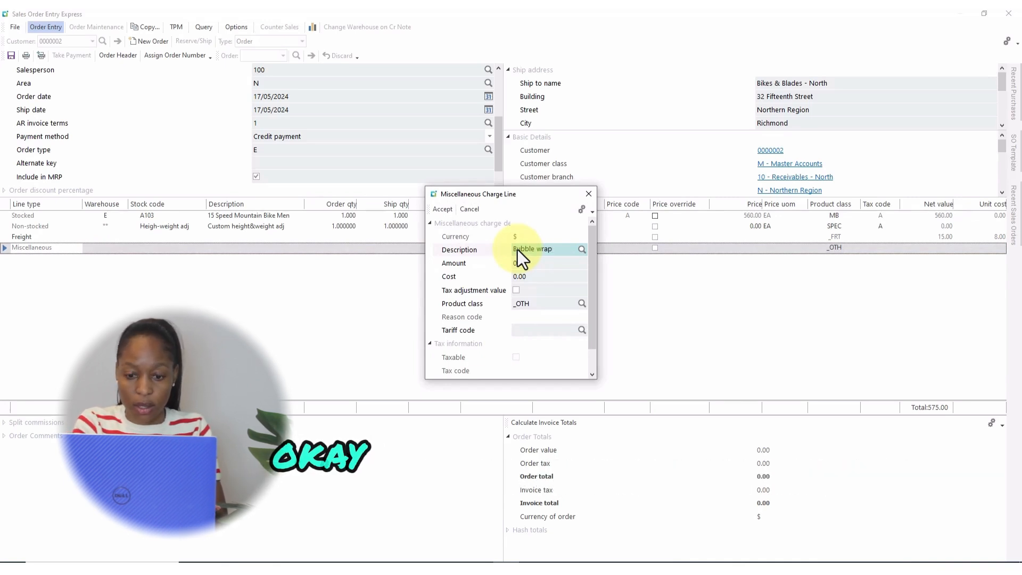
key(Tab)
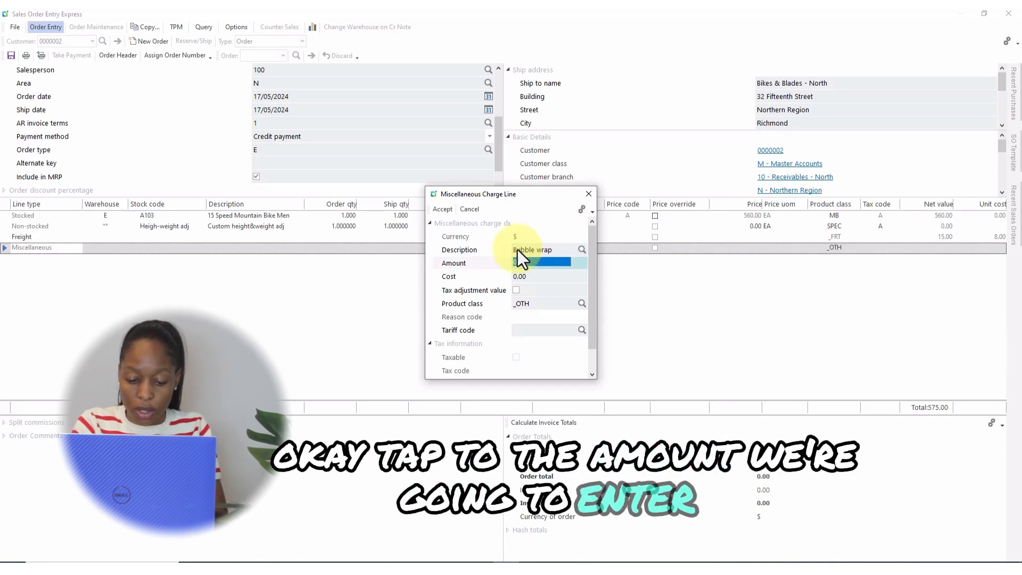
text(8)
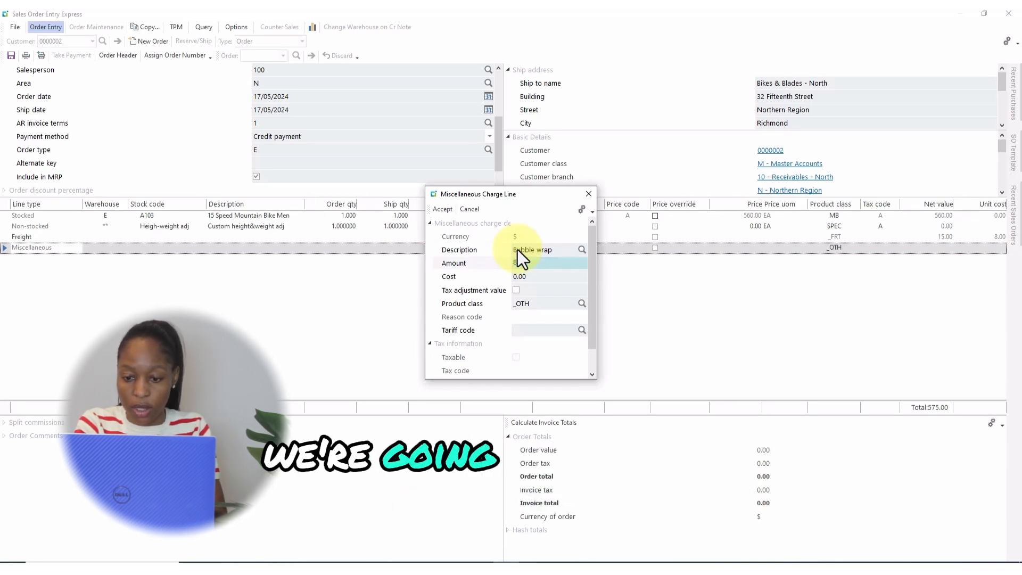
key(Tab)
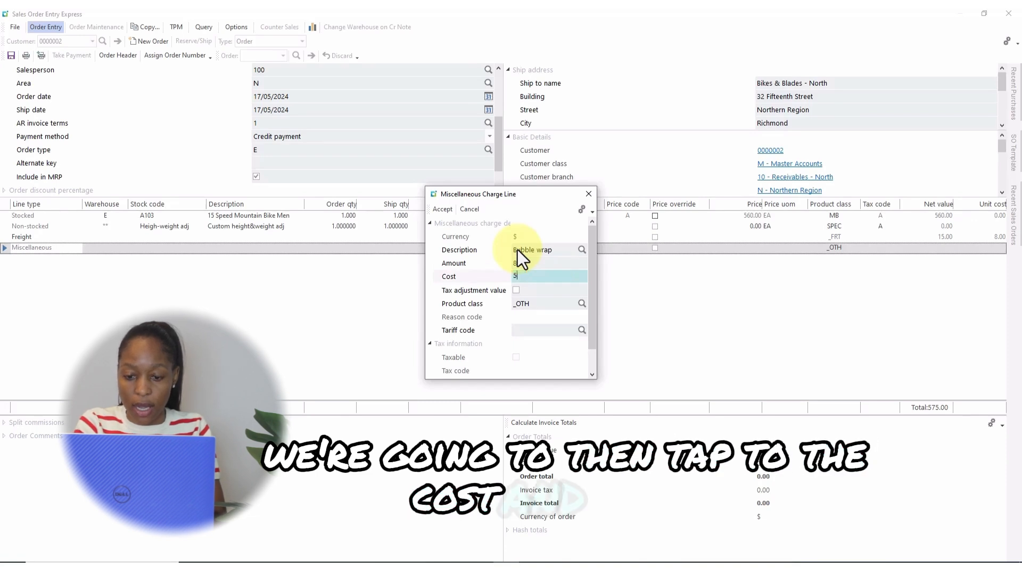
text(5)
click(442, 208)
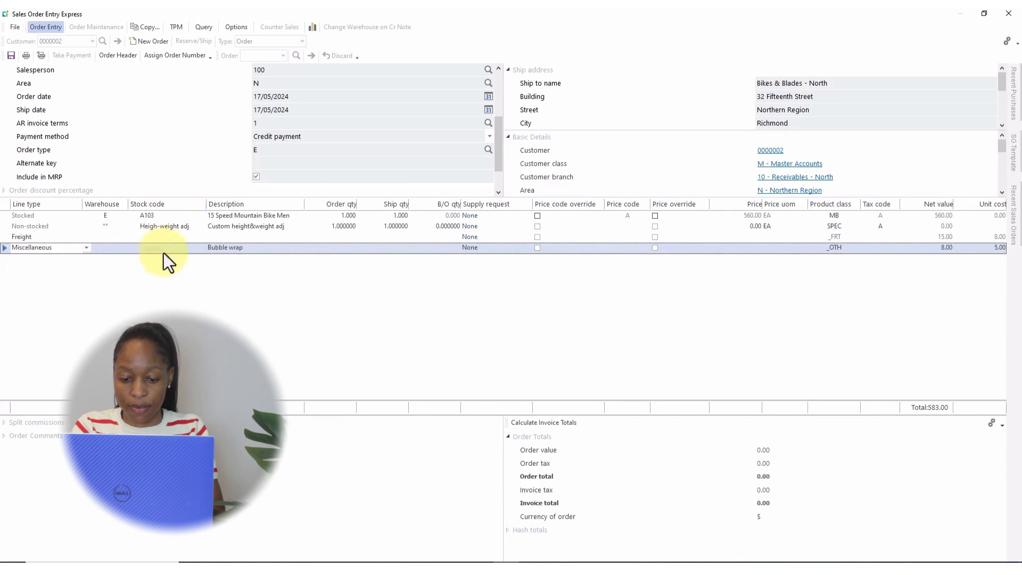
- Save the sales order, ignoring line warnings and confirming the default picking options, and close Sales Order Entry Express
click(11, 55)
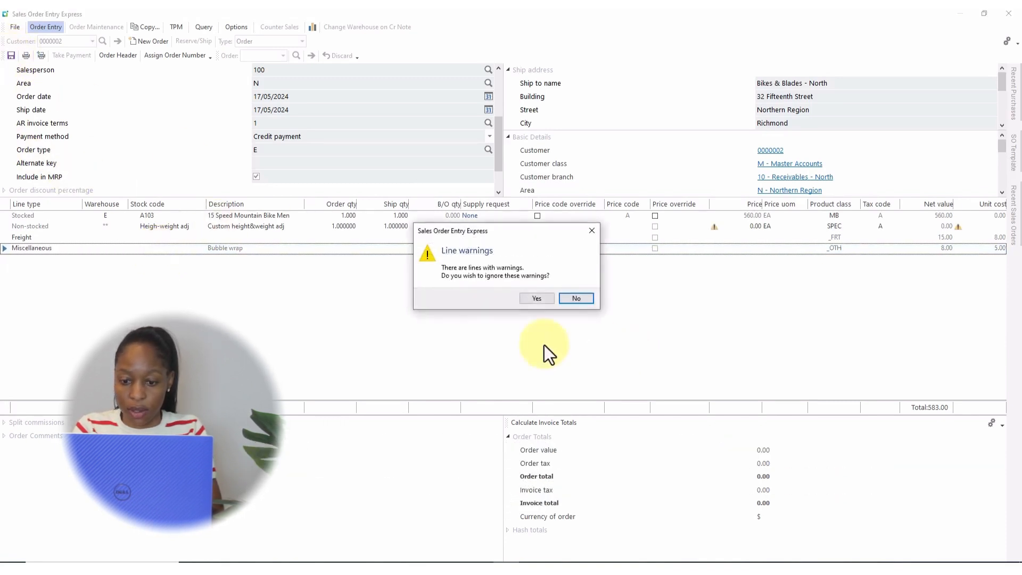
click(530, 299)
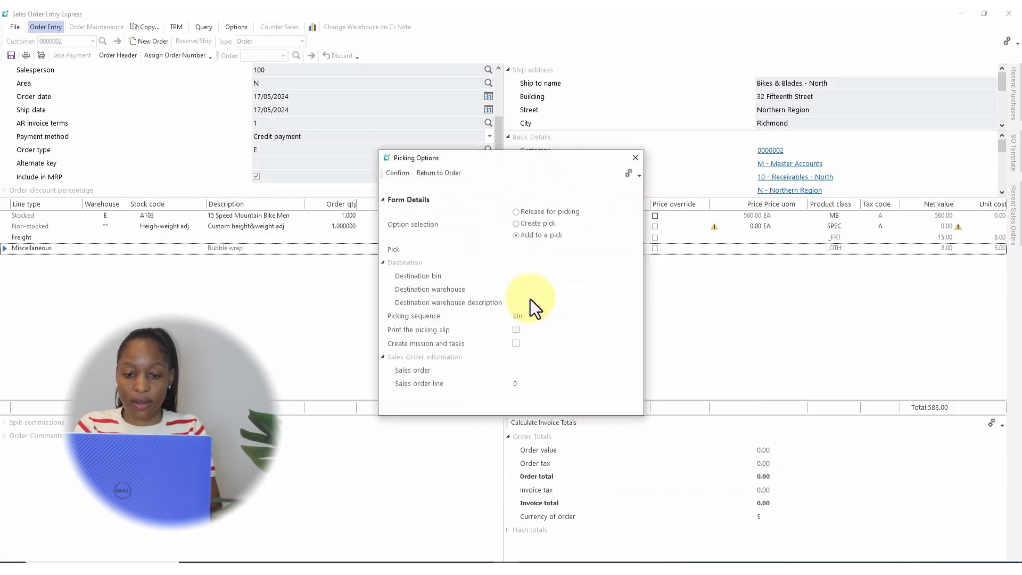
click(402, 174)
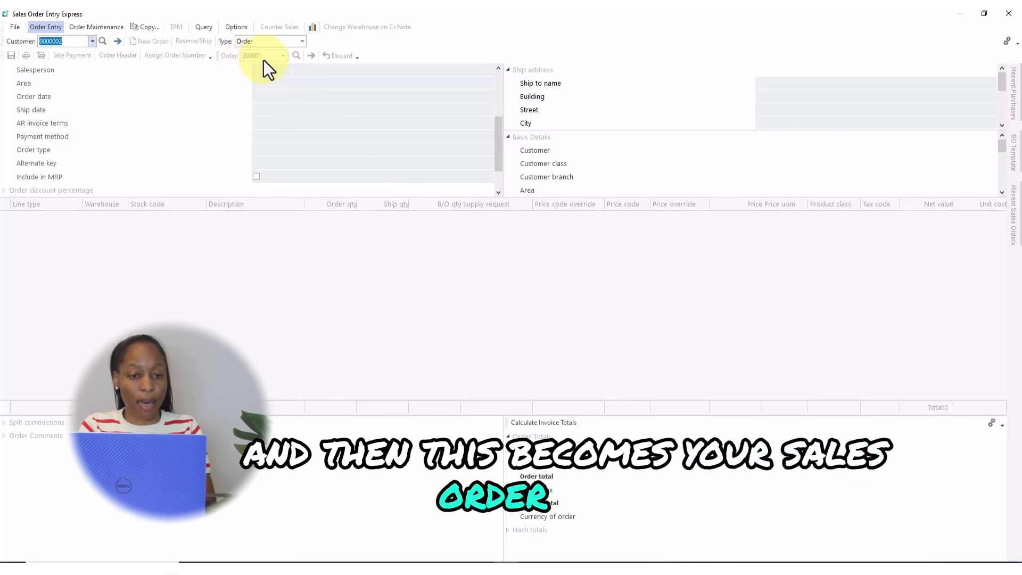
click(1009, 13)
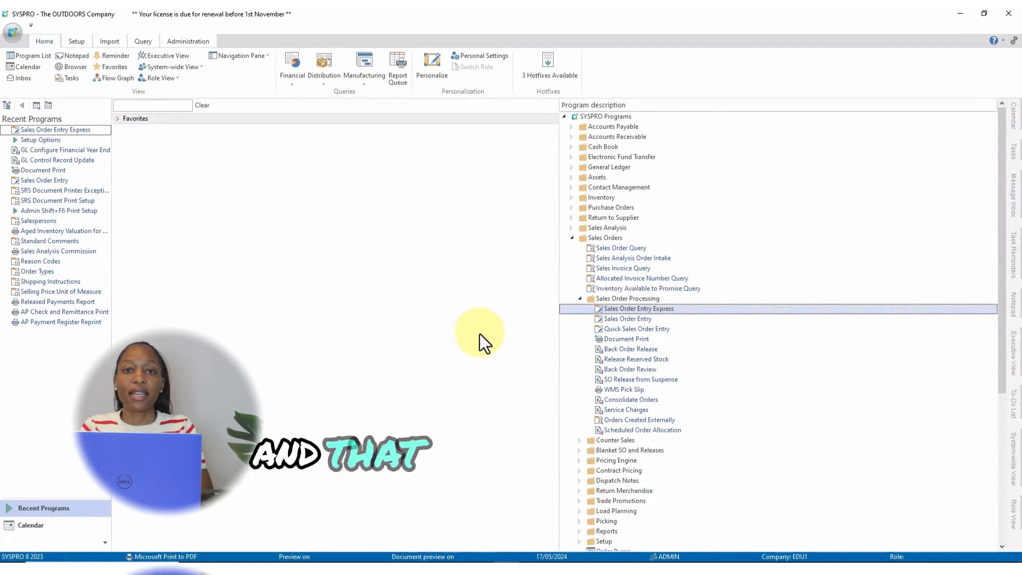